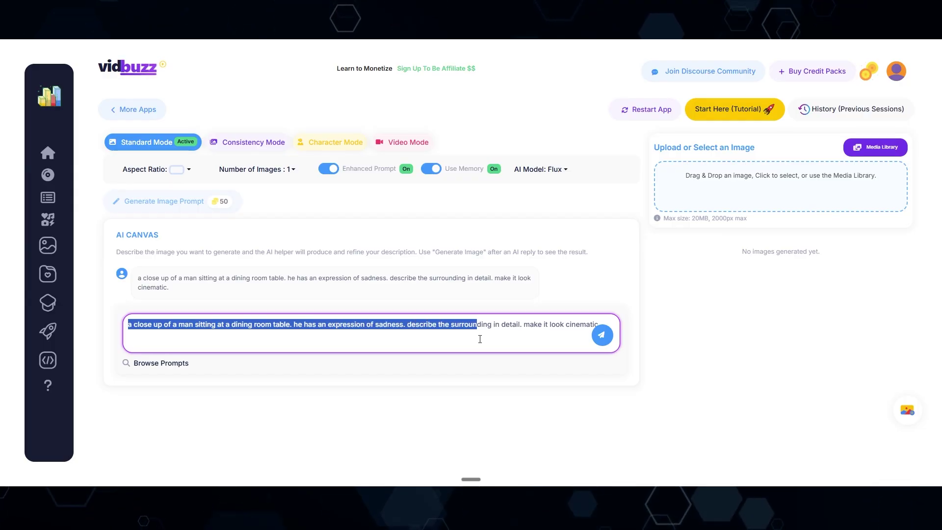
# Submit the prompt for a cinematic close-up of a sad man at a dining room table and review the AI-expanded description.
pyautogui.moveTo(479, 339); pyautogui.dragTo(506, 337)
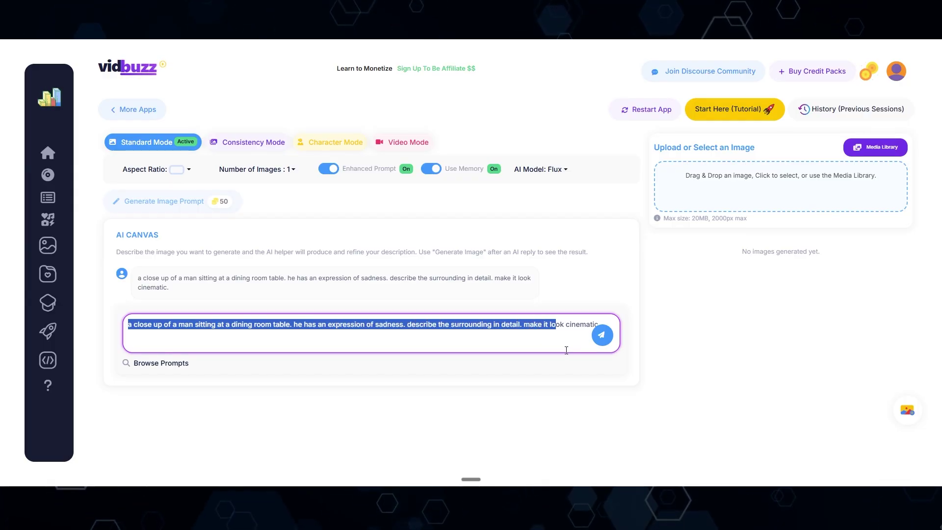
pyautogui.click(602, 336)
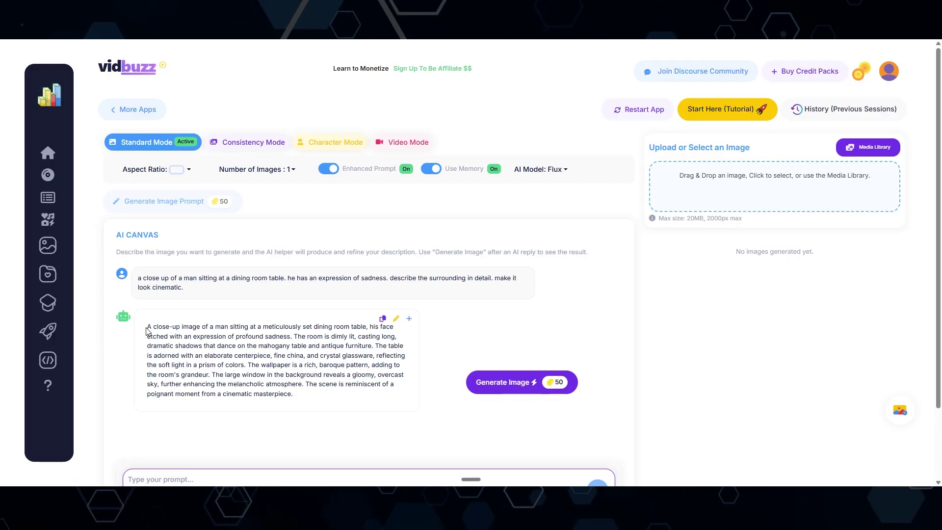
pyautogui.moveTo(148, 329); pyautogui.dragTo(315, 399)
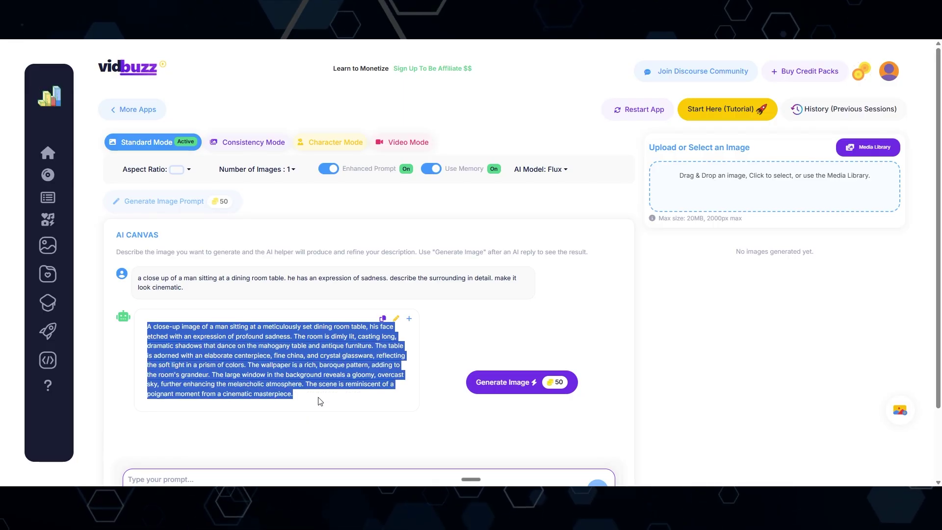
# Switch to Character Mode with the Scotty2 character and generate an image from the expanded dining room description.
pyautogui.click(320, 143)
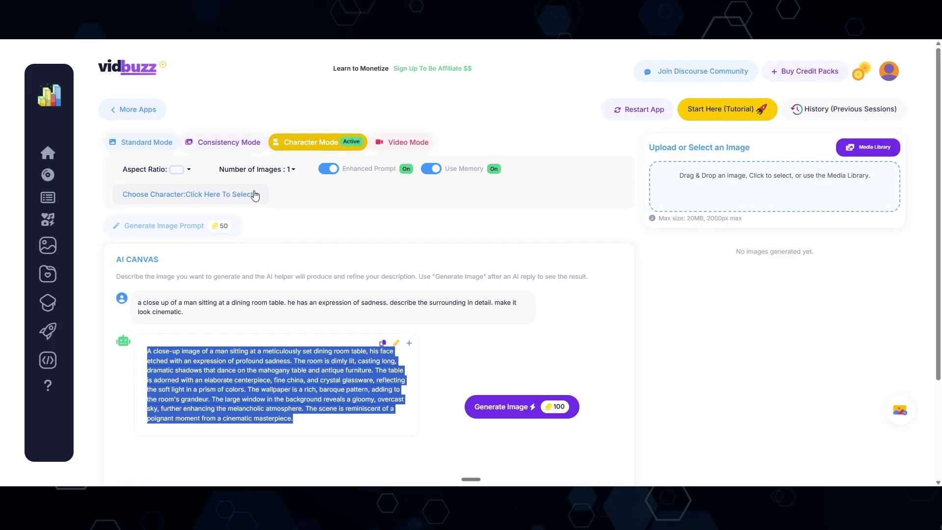
pyautogui.click(254, 195)
pyautogui.click(147, 292)
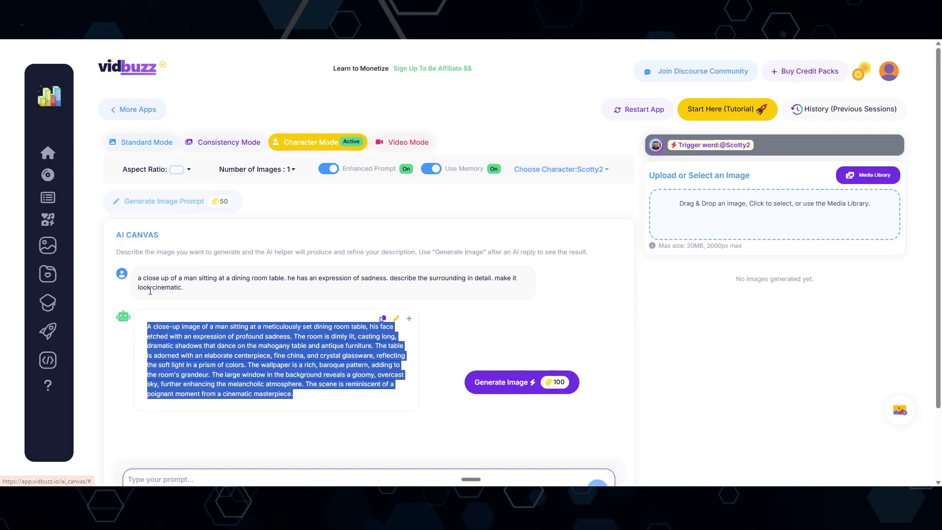
pyautogui.click(487, 386)
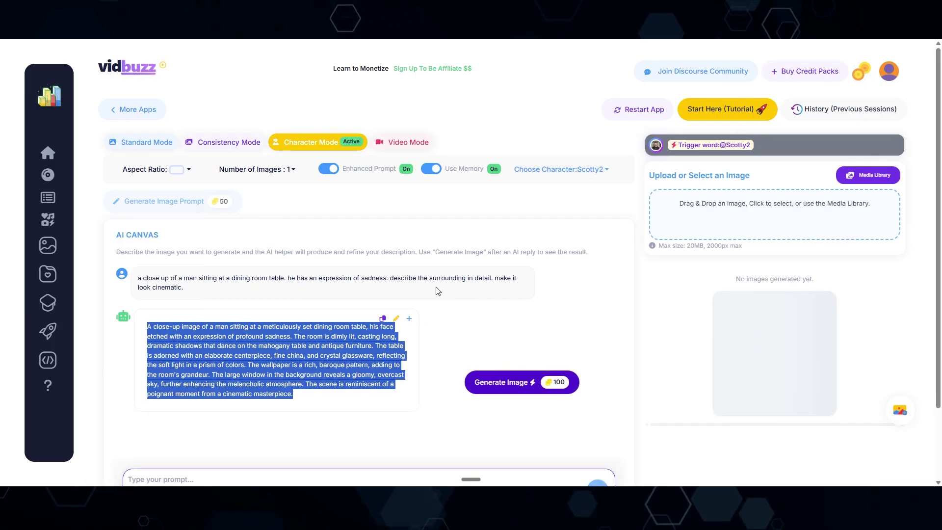
# View the generated image of the man in a suit facing the camera at full size and make it the active image.
pyautogui.click(845, 348)
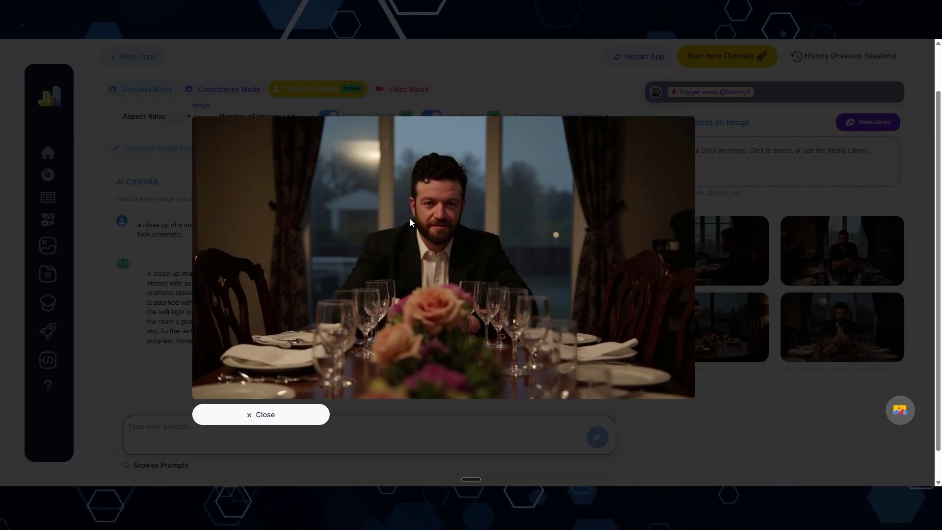
pyautogui.click(265, 414)
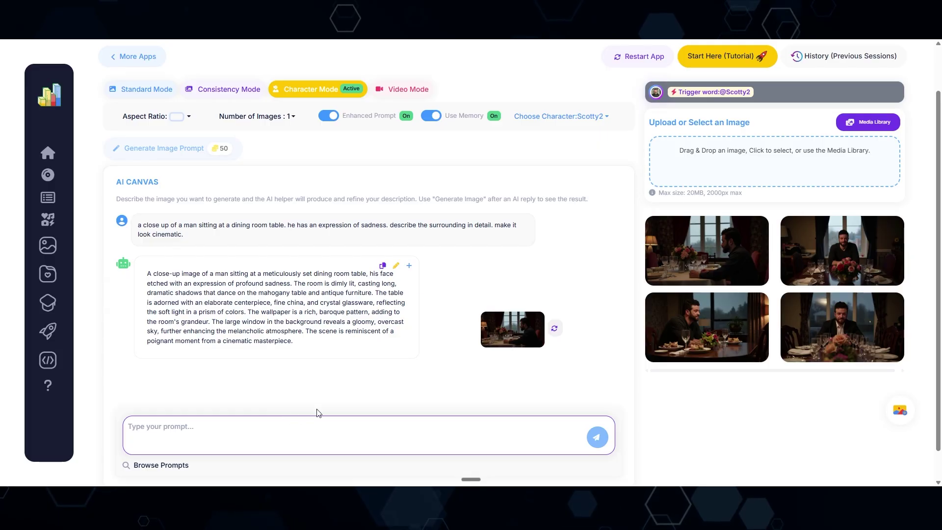
pyautogui.moveTo(883, 339)
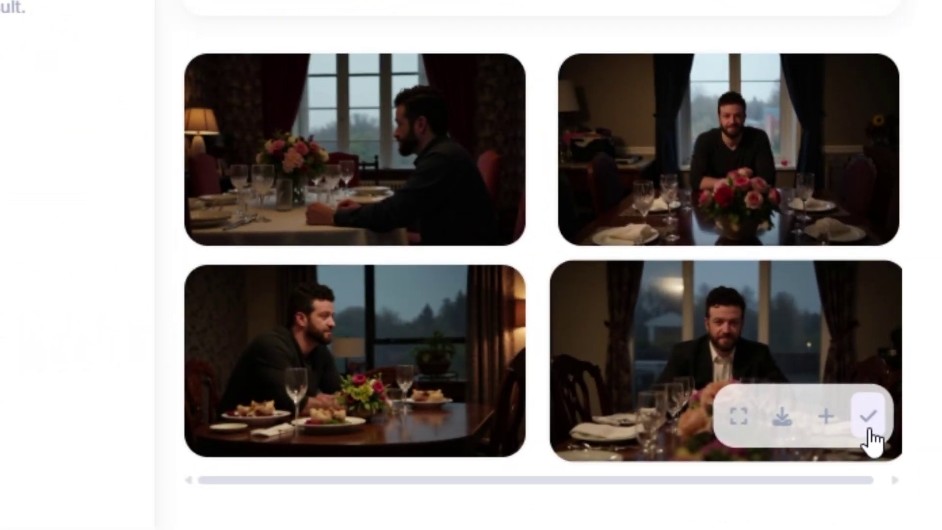
pyautogui.click(869, 432)
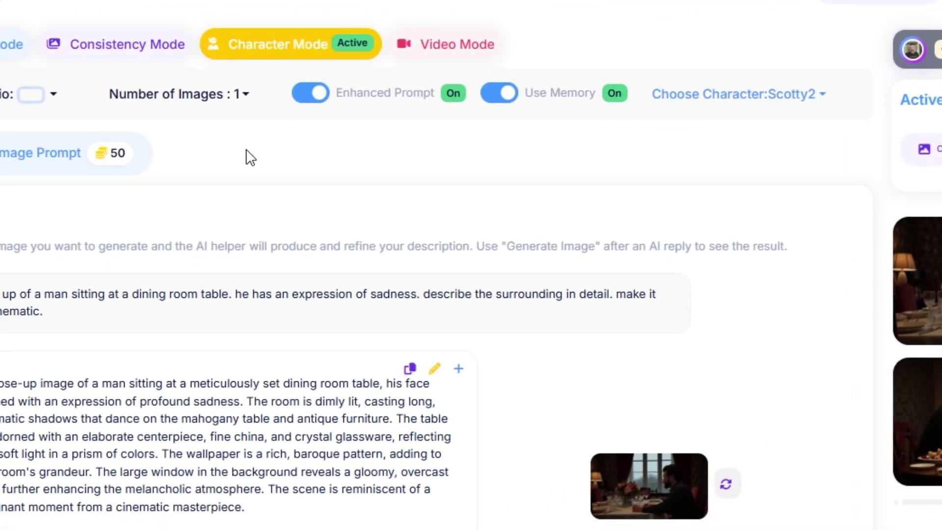
# Switch to Consistency Mode and set the AI consistency model to Seedream 4.
pyautogui.click(139, 51)
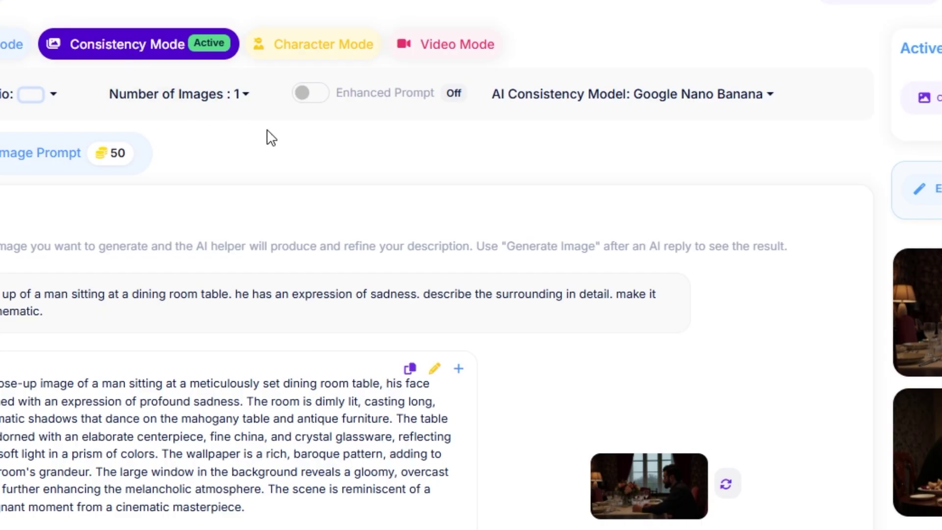
pyautogui.click(751, 101)
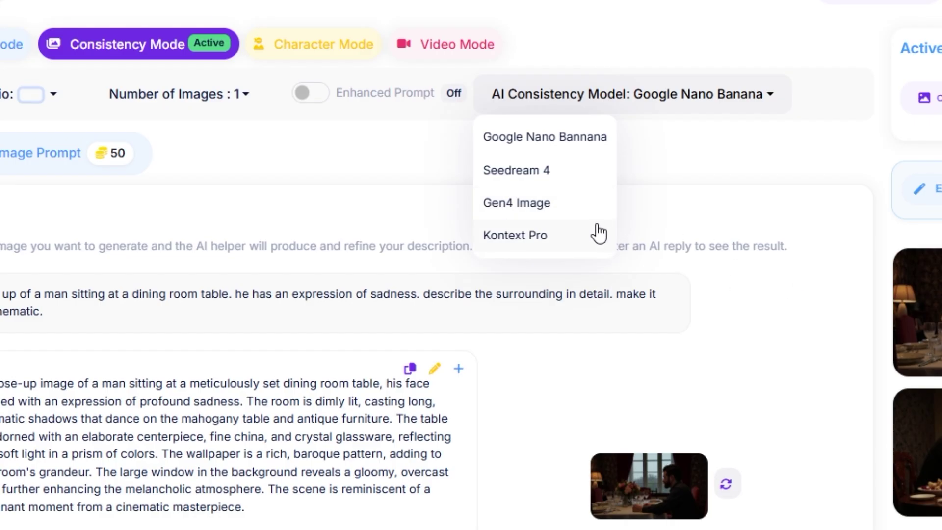
pyautogui.click(533, 171)
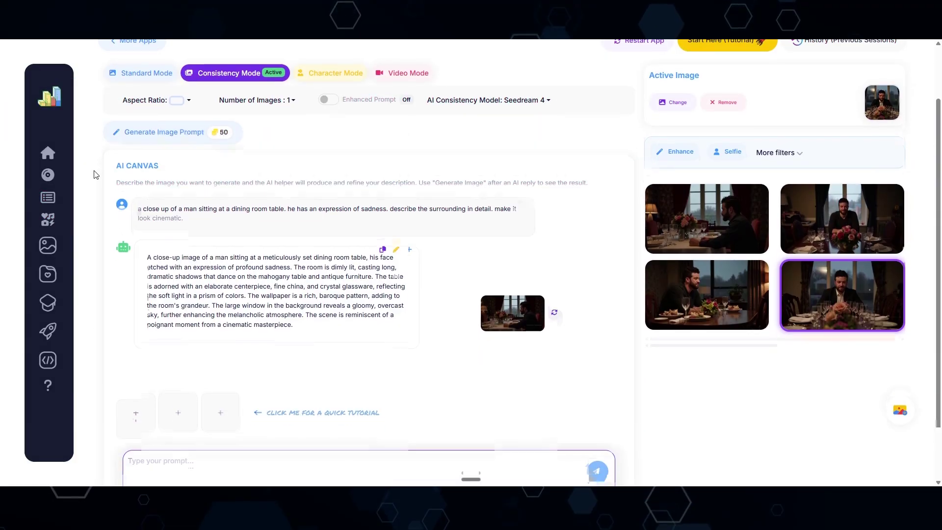
# Submit the prompt "make the man 80 years old" for the active image and generate the edited image.
pyautogui.scroll(-1, 96, 174)
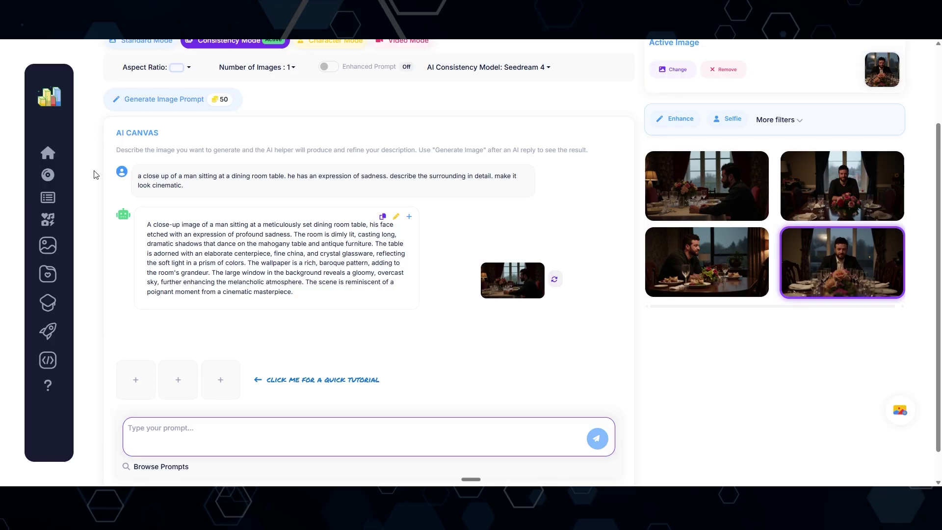
pyautogui.click(151, 437)
pyautogui.write('make the man 80 years old')
pyautogui.moveTo(131, 395); pyautogui.dragTo(250, 397)
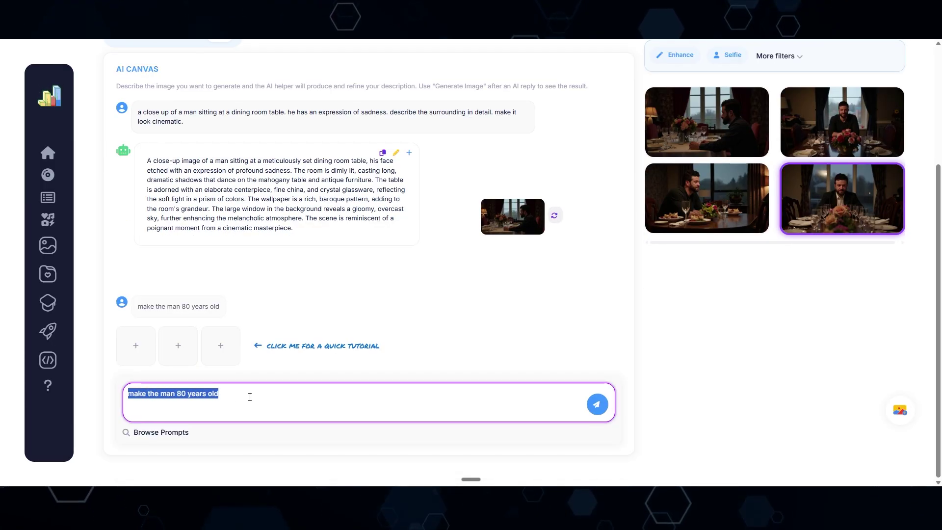
pyautogui.click(597, 404)
pyautogui.click(483, 250)
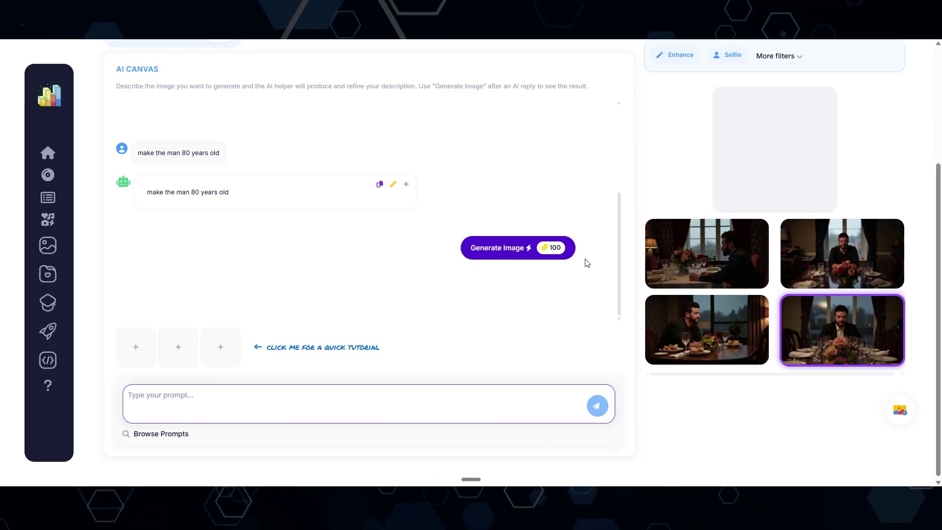
# View the image of the aged man at the dining table at full size and make it the active image.
pyautogui.click(708, 145)
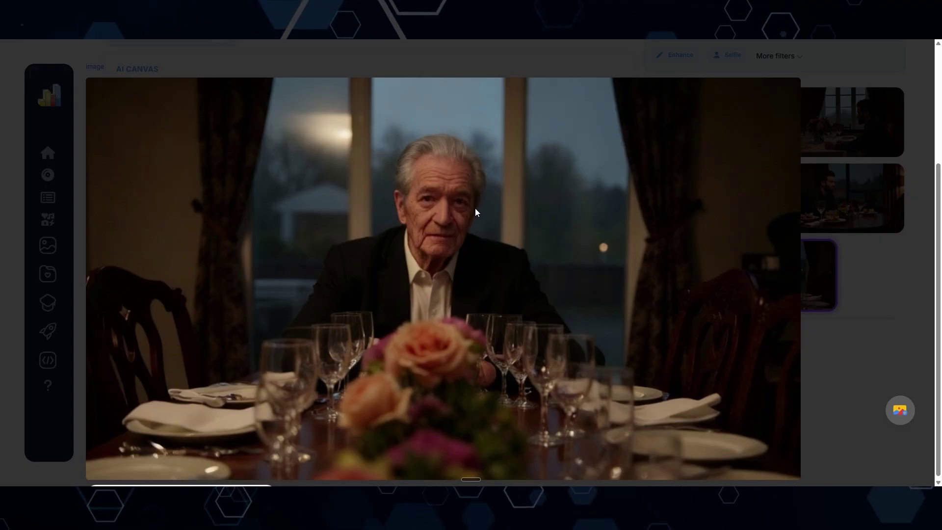
pyautogui.click(196, 483)
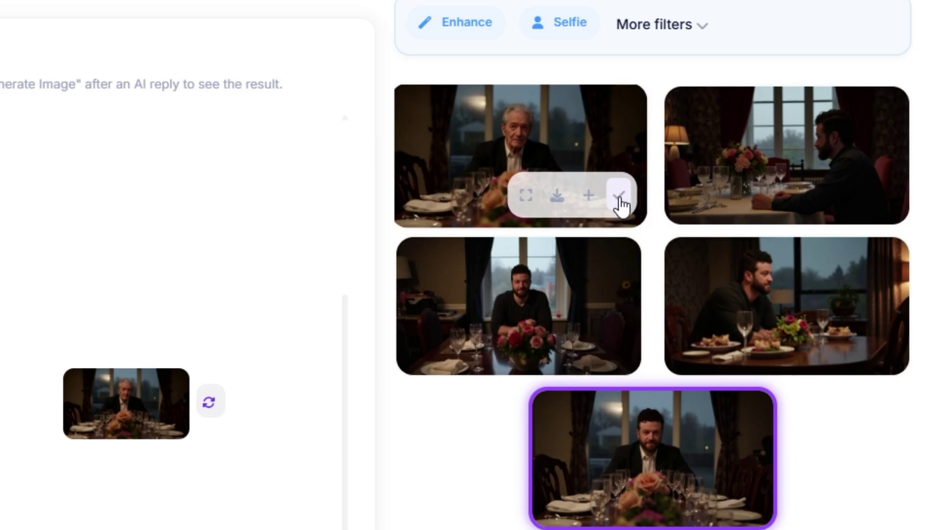
pyautogui.click(619, 197)
# Set the AI consistency model to Google Nano Banana and apply the Zoom In filter to the active image.
pyautogui.scroll(6, 620, 207)
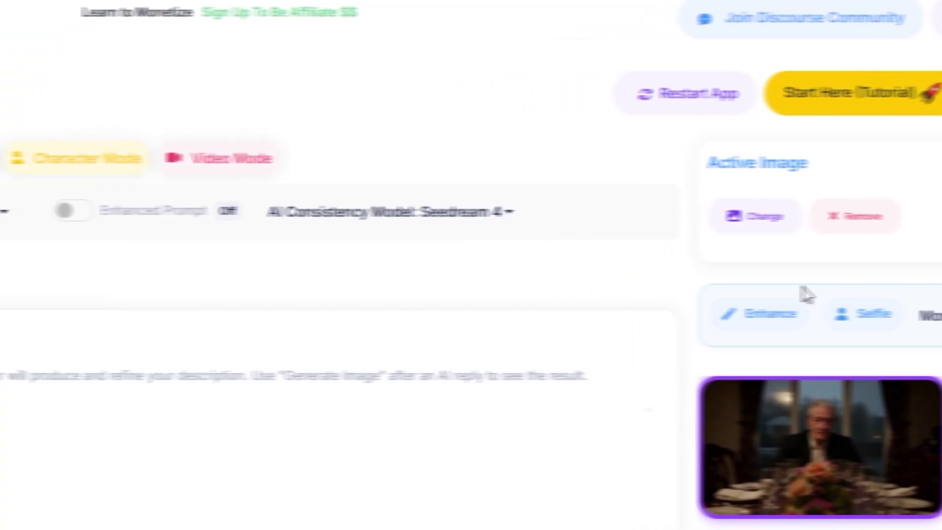
pyautogui.click(739, 214)
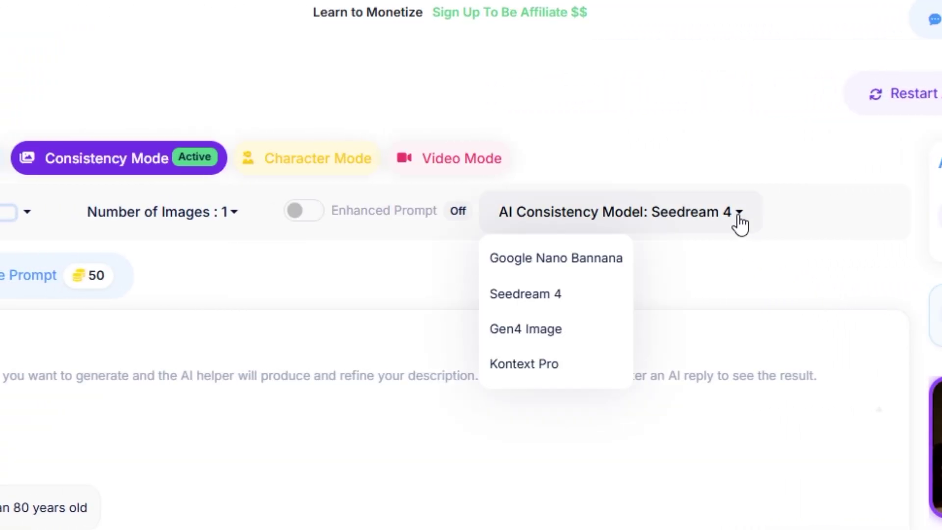
pyautogui.click(563, 262)
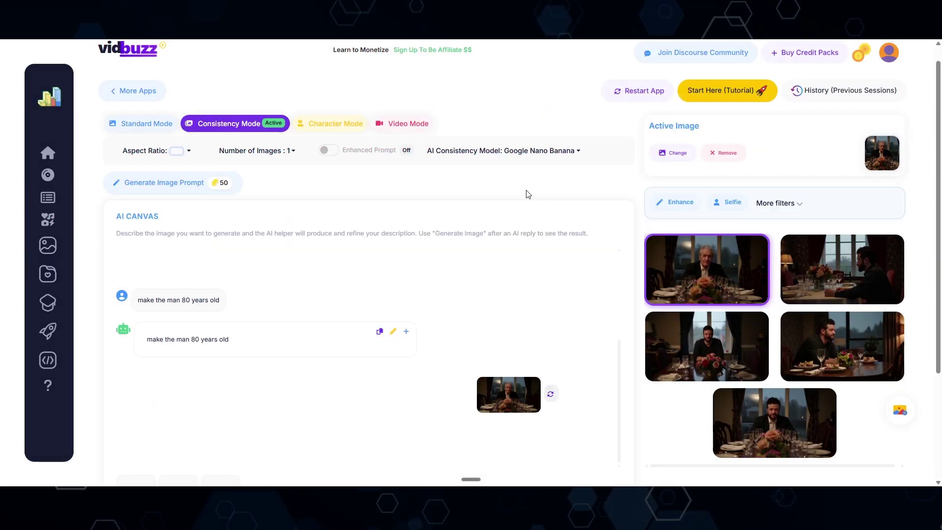
pyautogui.click(780, 203)
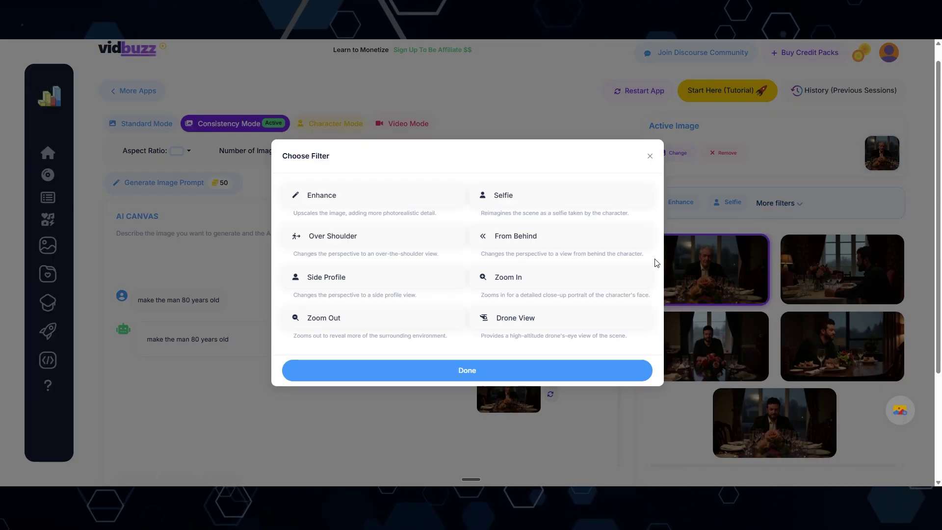
pyautogui.click(503, 285)
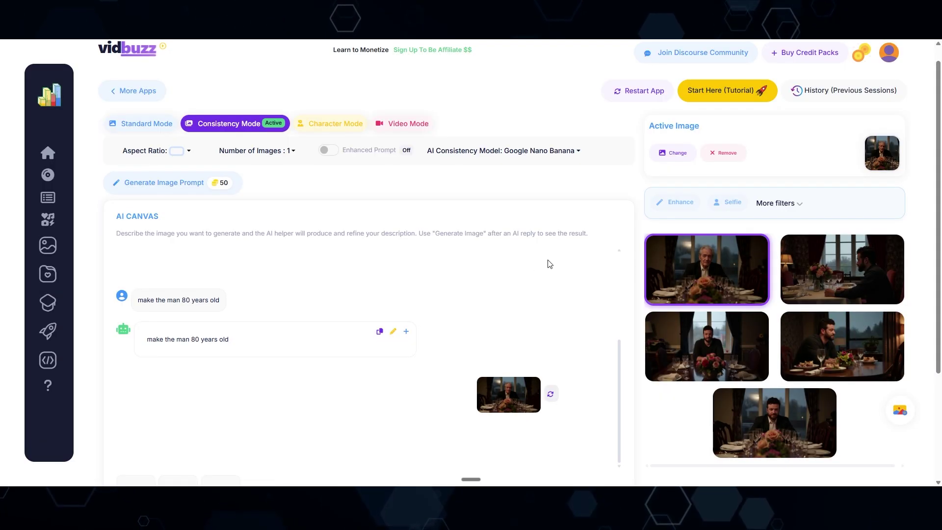
# View the close-up portrait of the elderly man at full size and make it the active image.
pyautogui.click(707, 270)
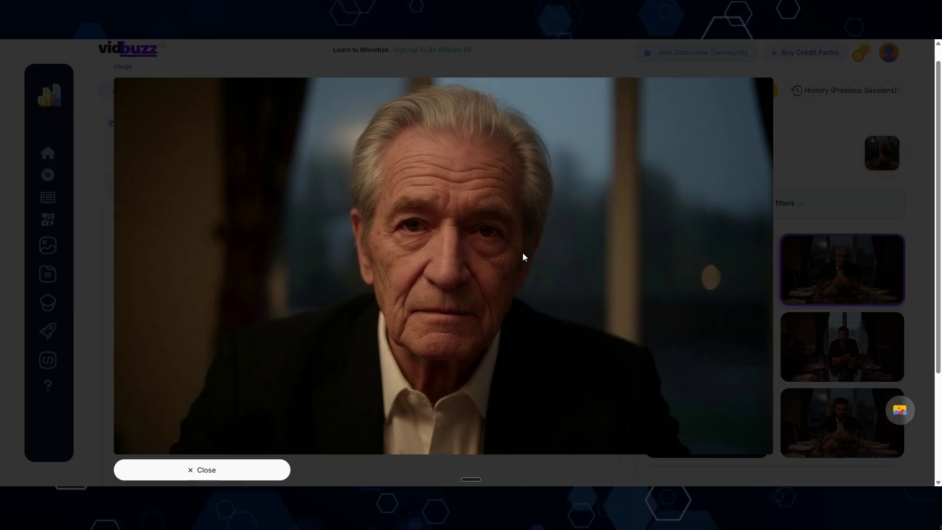
pyautogui.press('Escape')
pyautogui.moveTo(761, 289)
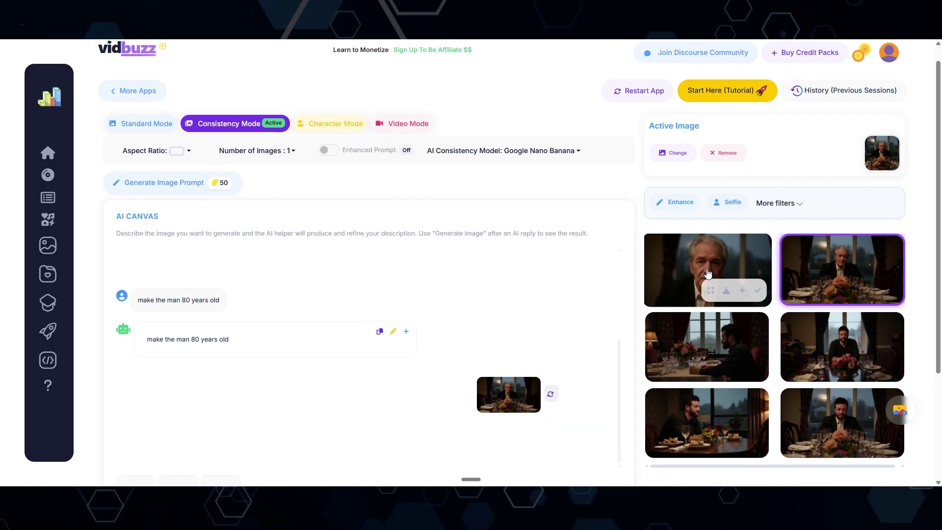
pyautogui.click(758, 292)
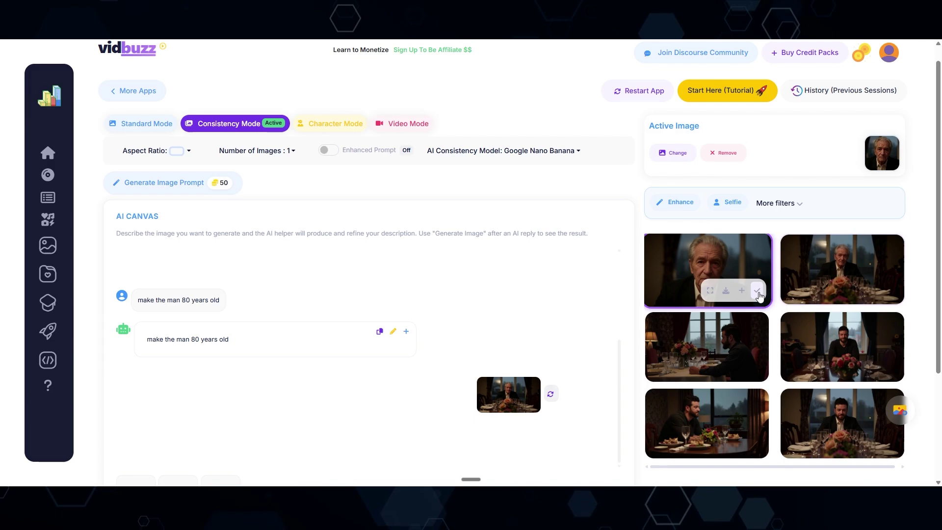
# Apply the Side Profile filter to the close-up portrait and view the resulting image at full size.
pyautogui.click(785, 203)
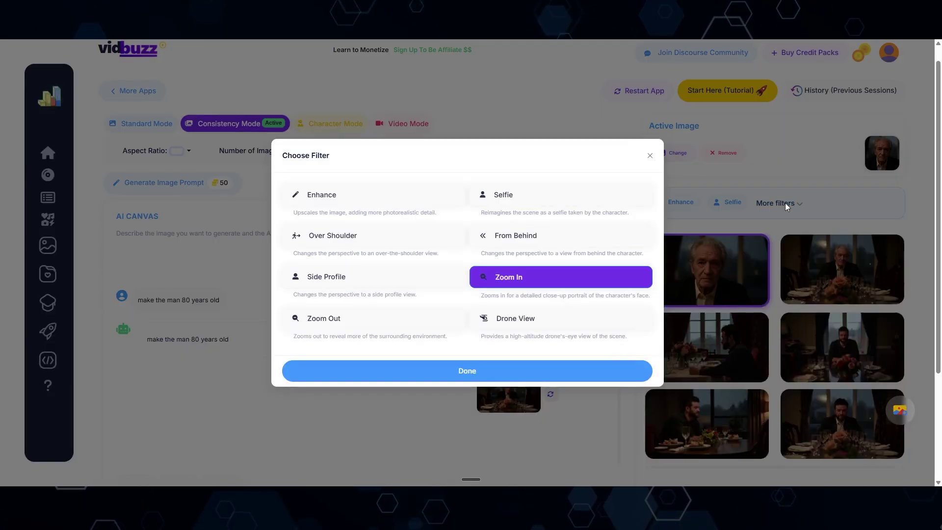
pyautogui.click(352, 278)
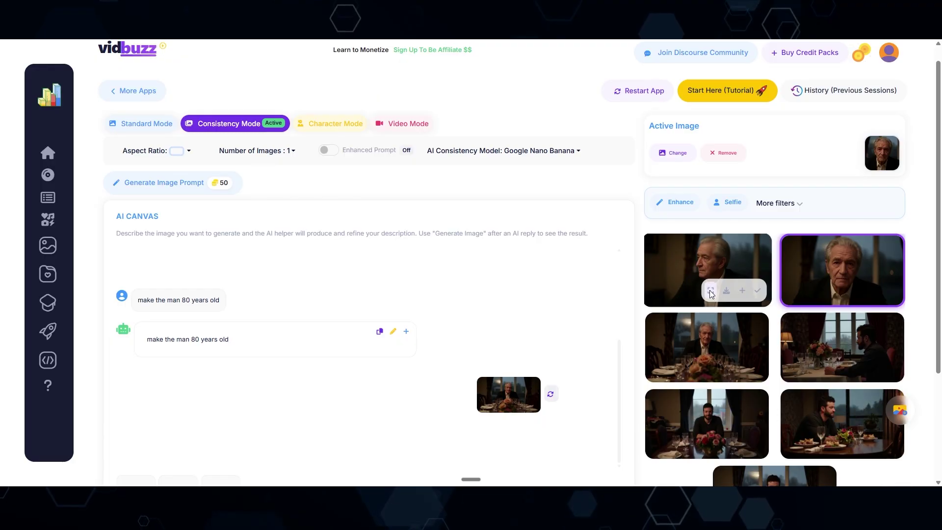
pyautogui.click(710, 291)
pyautogui.press('Escape')
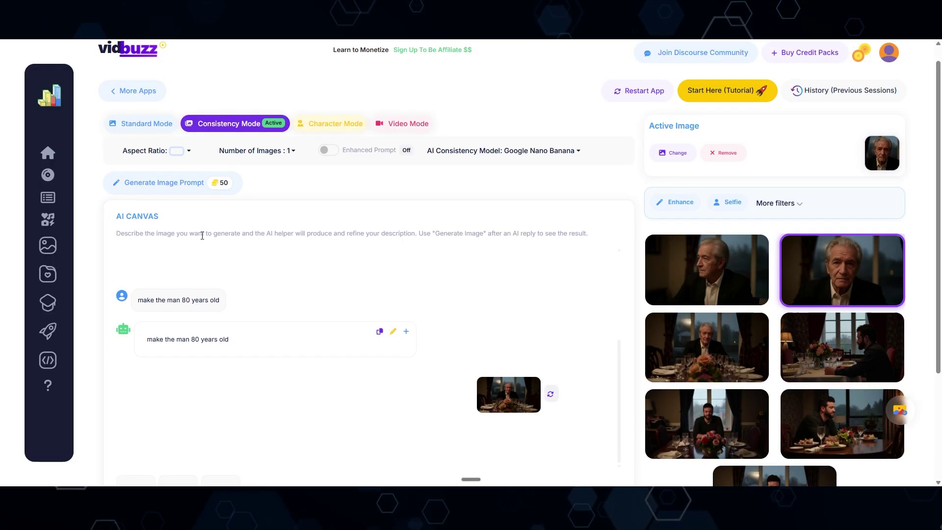
# Generate an edit of the active close-up with the prompt "Give the man a long beard." and view it at full size.
pyautogui.scroll(-4, 101, 241)
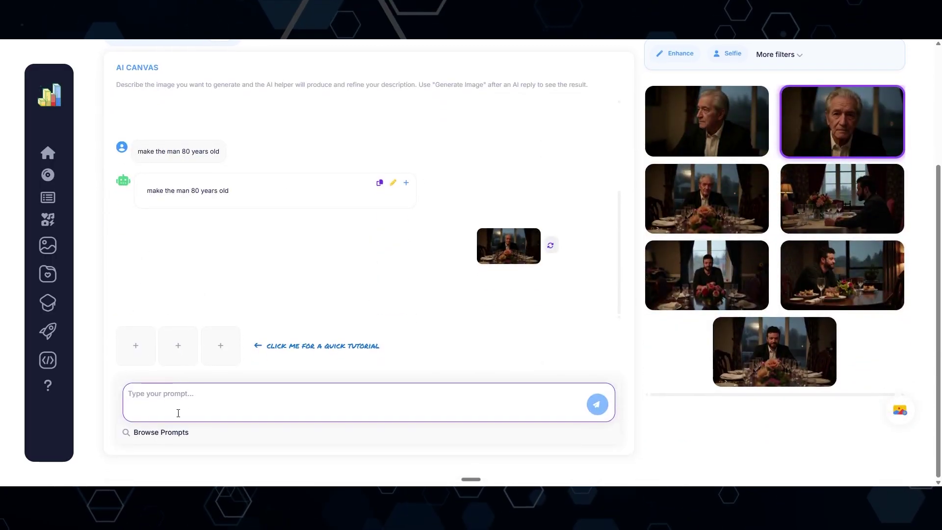
pyautogui.click(260, 400)
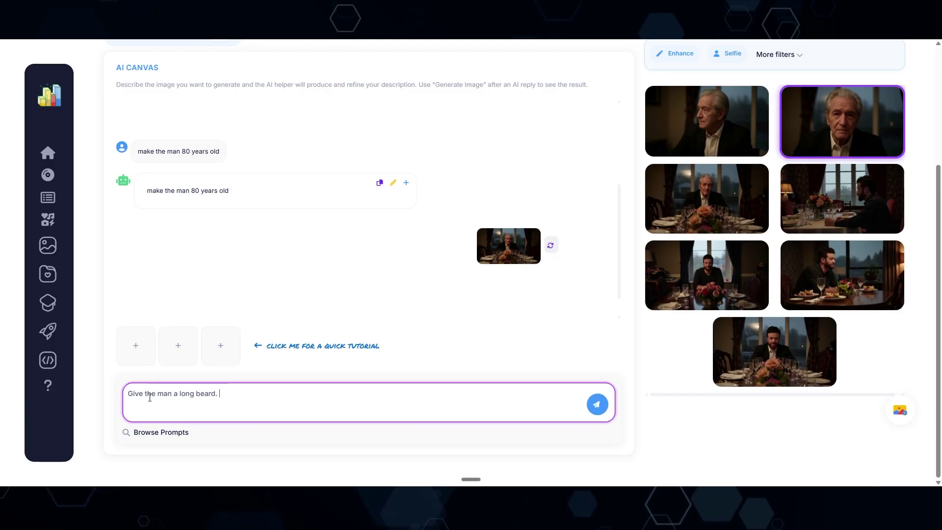
pyautogui.click(600, 412)
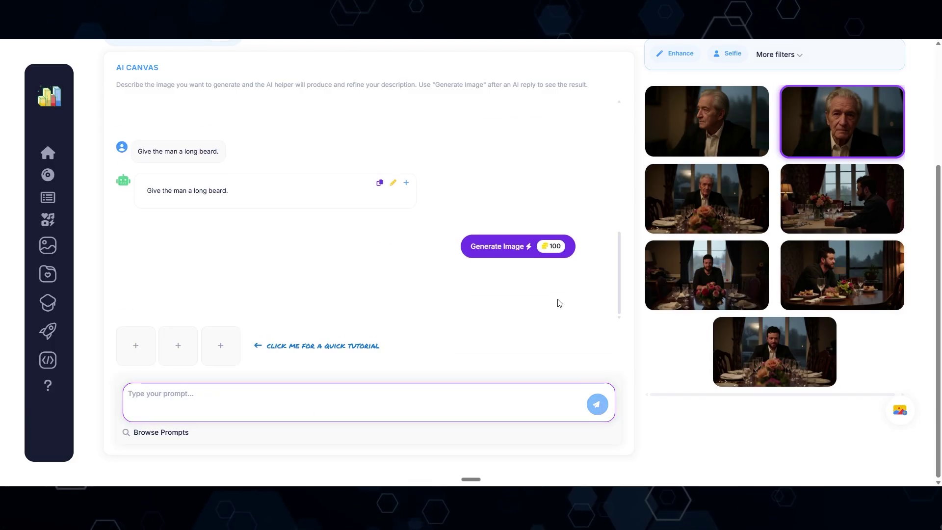
pyautogui.click(709, 143)
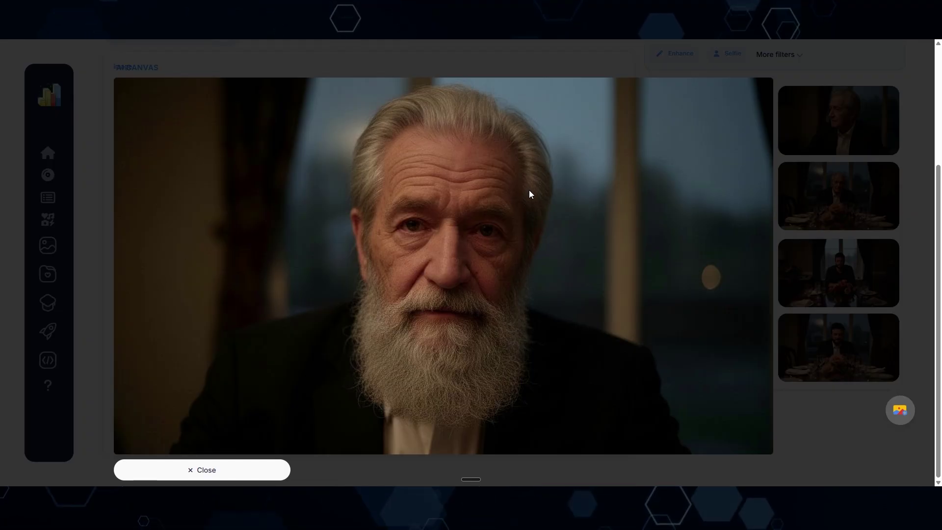
pyautogui.press('Escape')
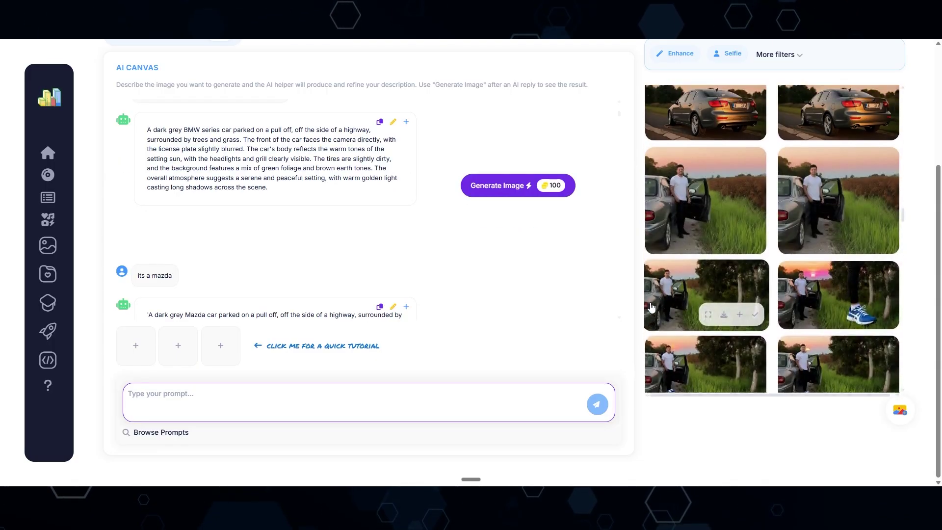
# Look through the generated car and couple images in the session's image gallery.
pyautogui.scroll(-5, 658, 299)
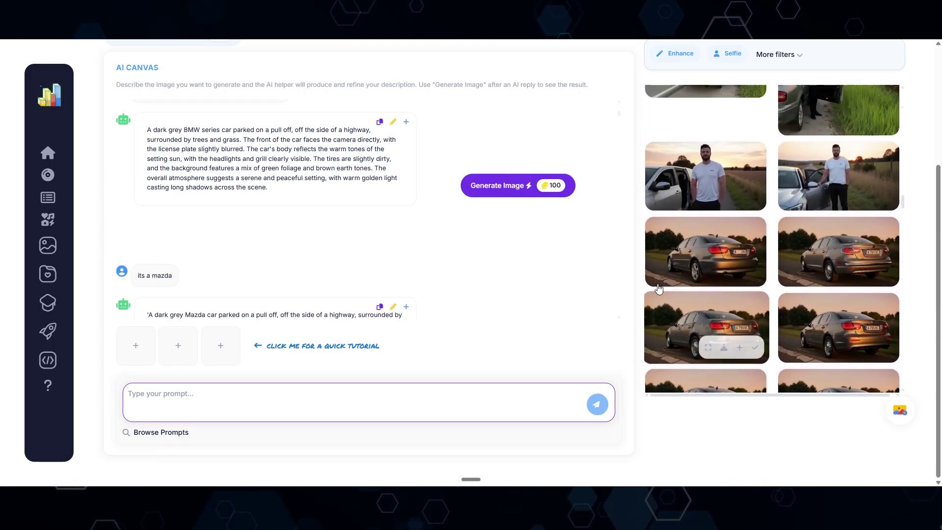
pyautogui.scroll(10, 659, 289)
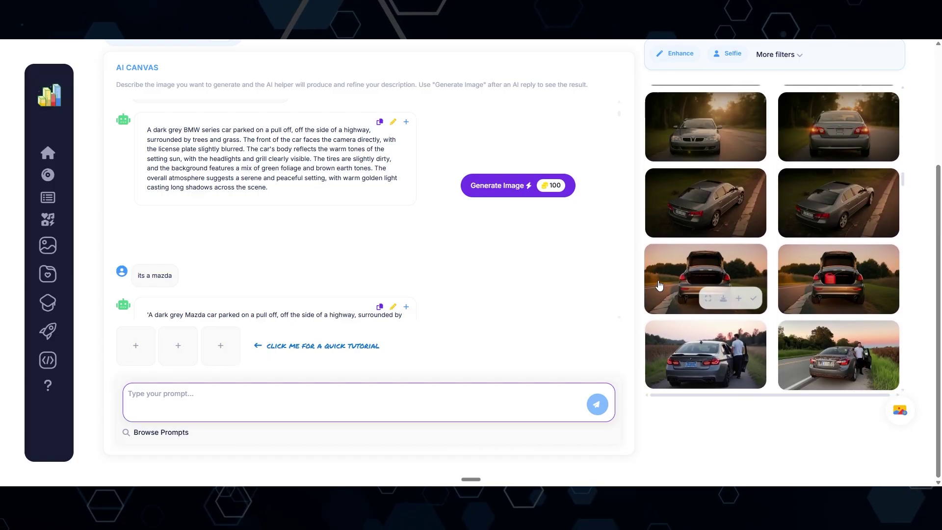
pyautogui.scroll(5, 657, 282)
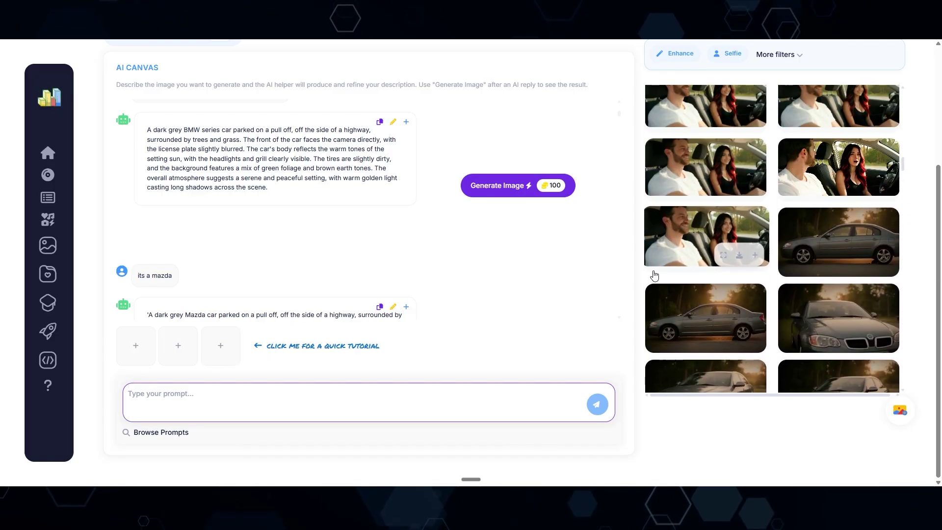
pyautogui.scroll(5, 650, 275)
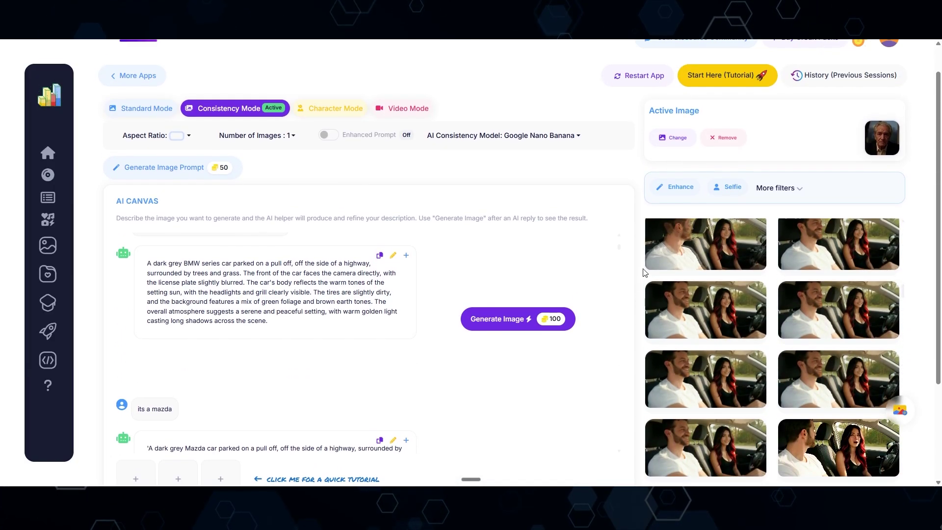
pyautogui.scroll(3, 644, 273)
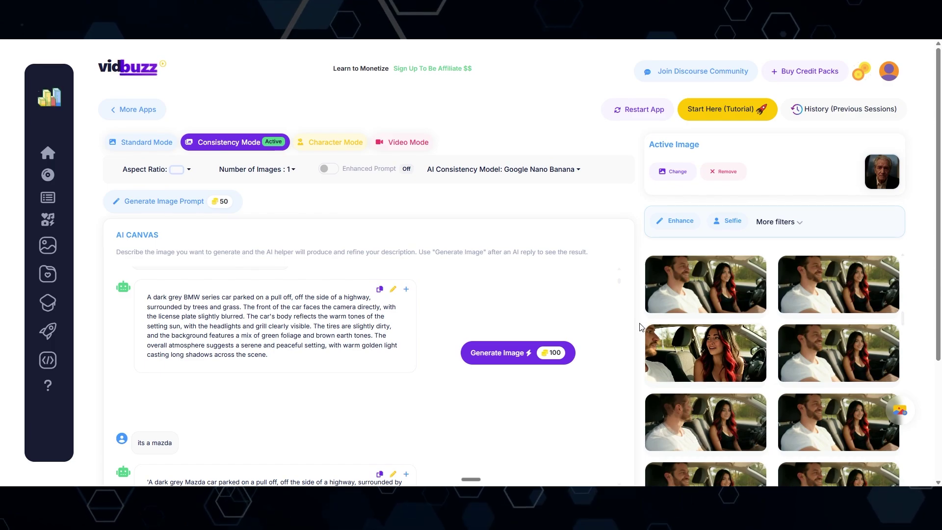
# Switch to Video Mode and set the video model to Veo3 Fast.
pyautogui.scroll(-1, 640, 327)
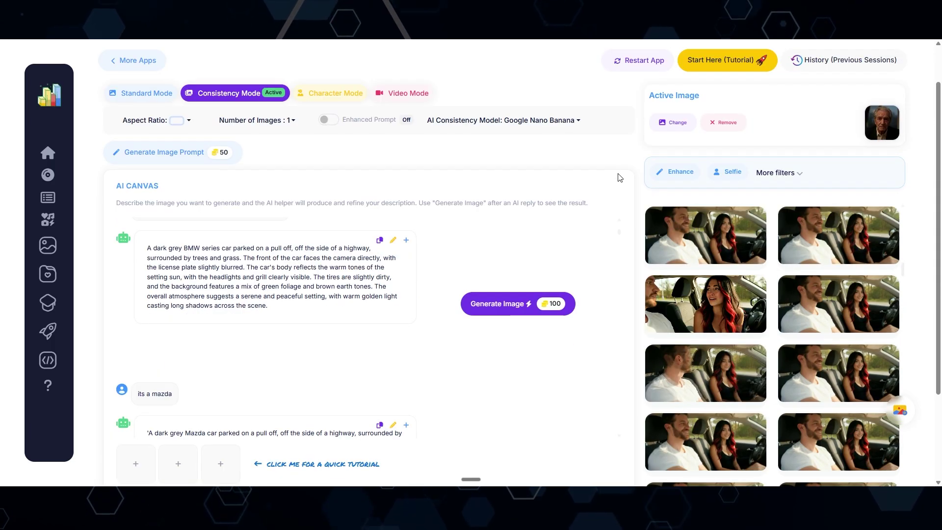
pyautogui.click(406, 94)
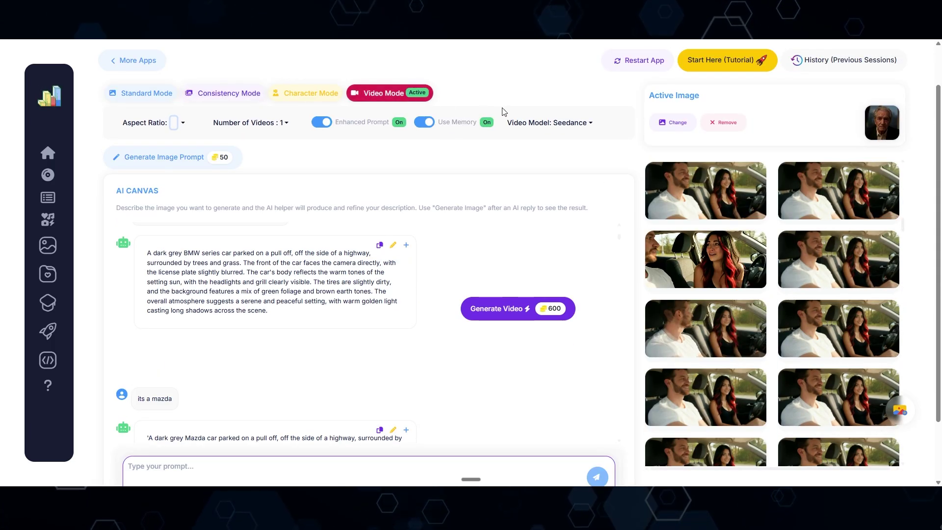
pyautogui.click(538, 126)
pyautogui.click(519, 218)
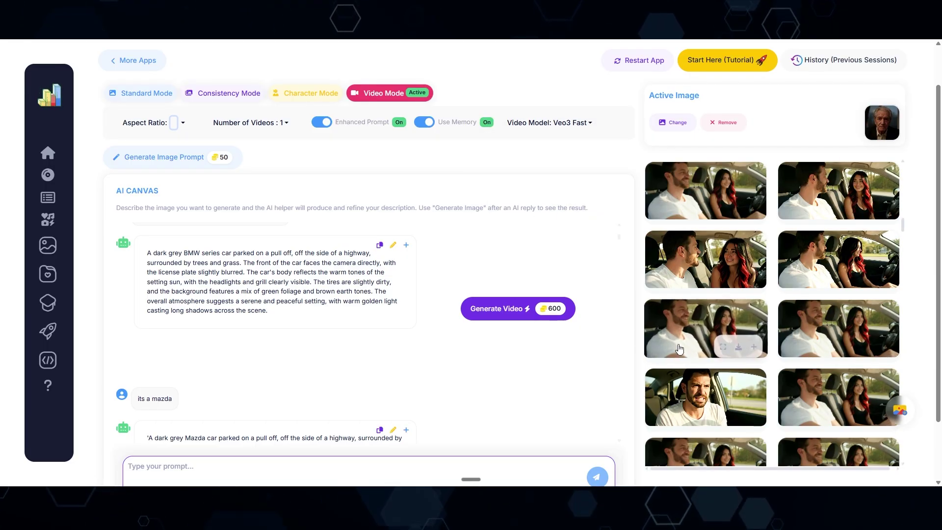
pyautogui.click(706, 328)
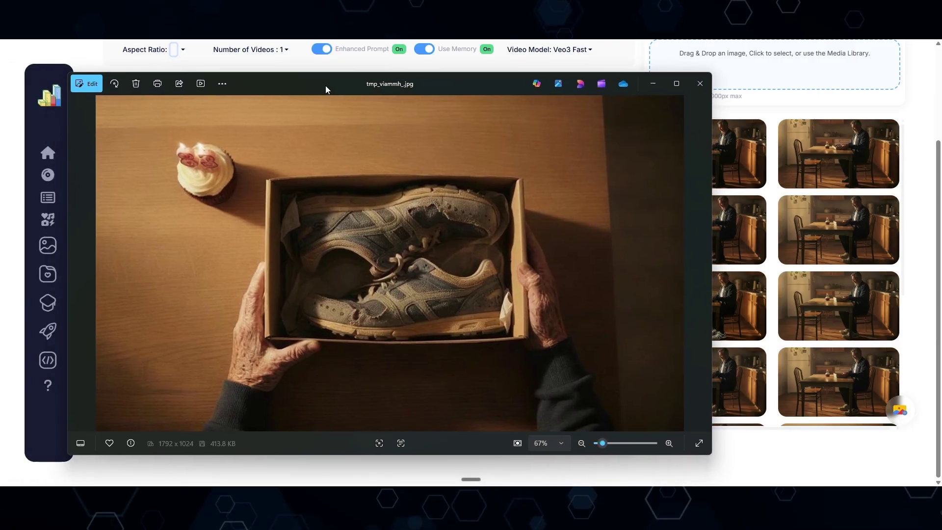
# Load the photo of worn running shoes in a cardboard box from the photo viewer as the active image.
pyautogui.moveTo(326, 86); pyautogui.dragTo(361, 86)
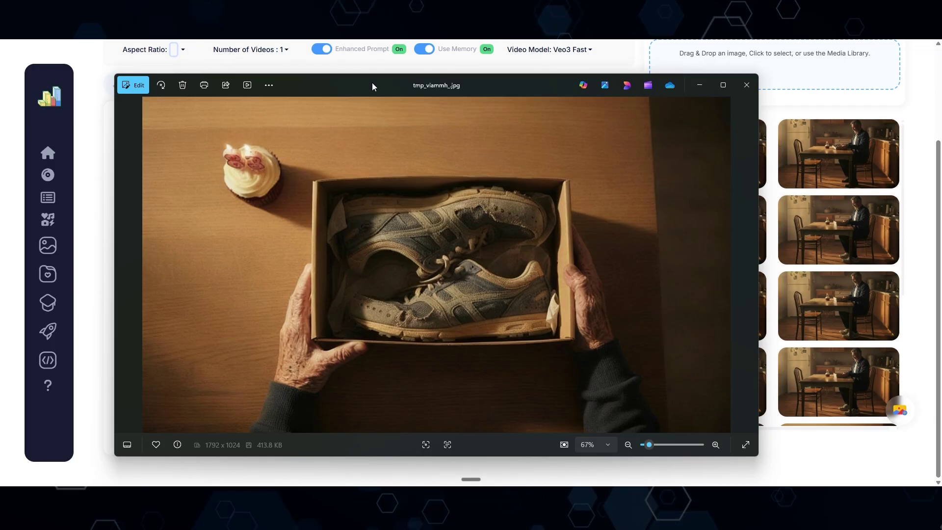
pyautogui.moveTo(372, 83); pyautogui.dragTo(346, 89)
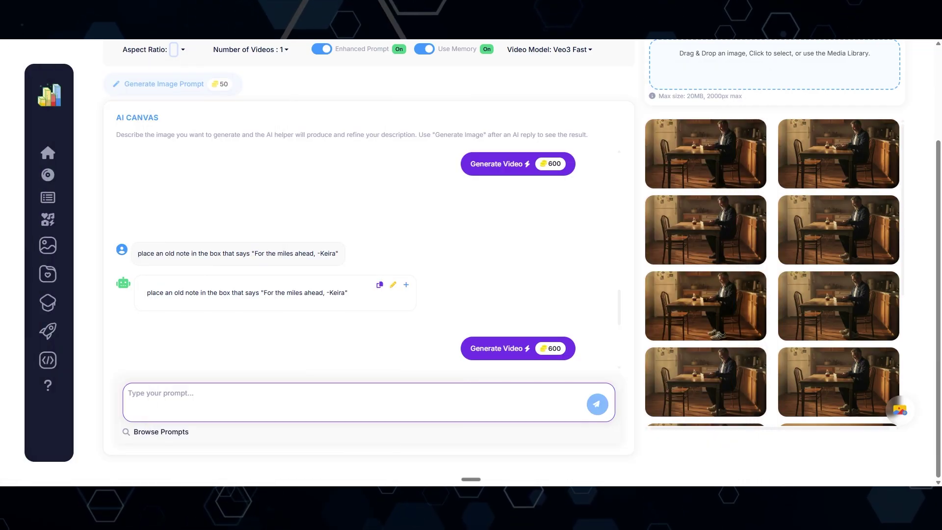
pyautogui.scroll(2, 534, 219)
pyautogui.moveTo(533, 219); pyautogui.dragTo(725, 171)
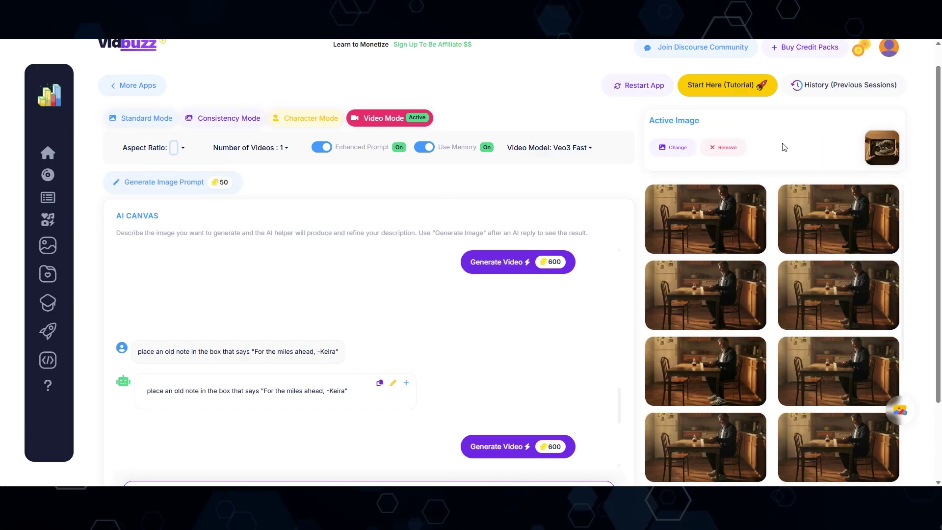
# Switch to Consistency Mode, generate an edit of the active image with the prompt "remove the shoes" and view it at full size.
pyautogui.scroll(1, 490, 147)
pyautogui.click(218, 145)
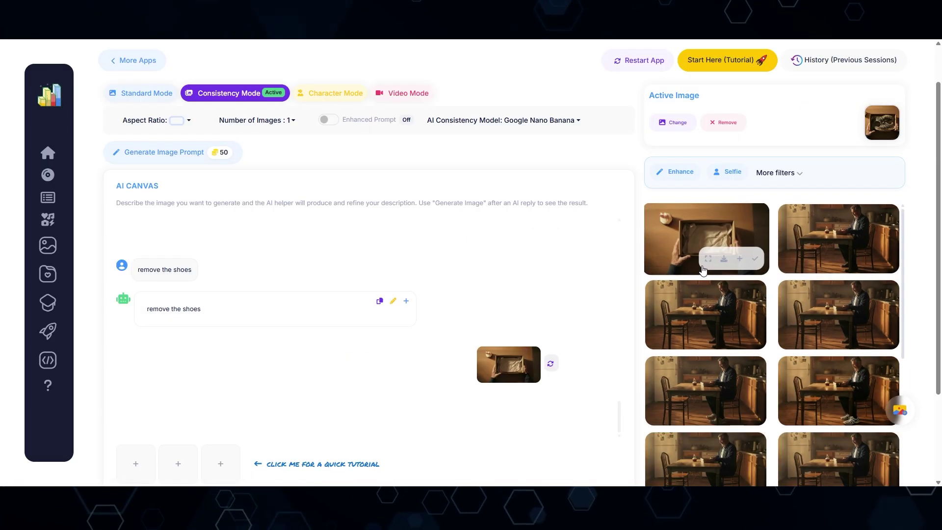
pyautogui.click(513, 364)
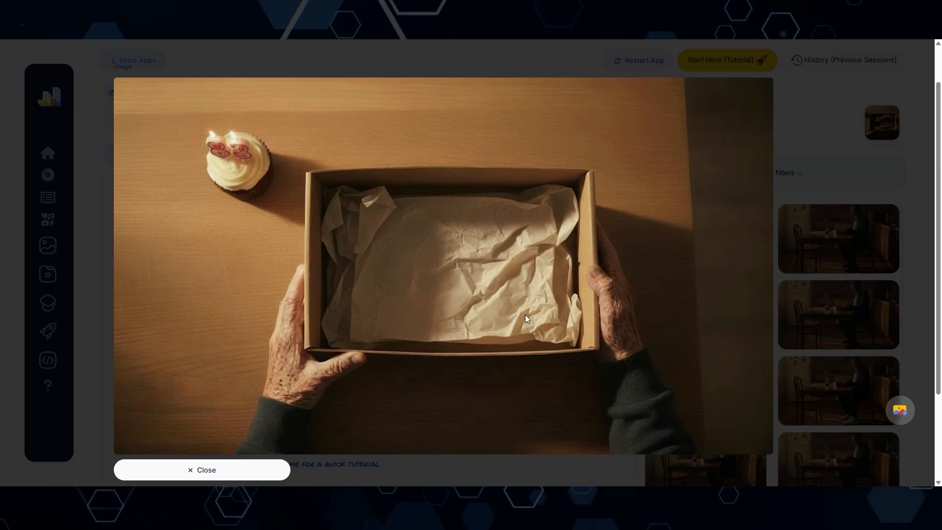
pyautogui.press('Escape')
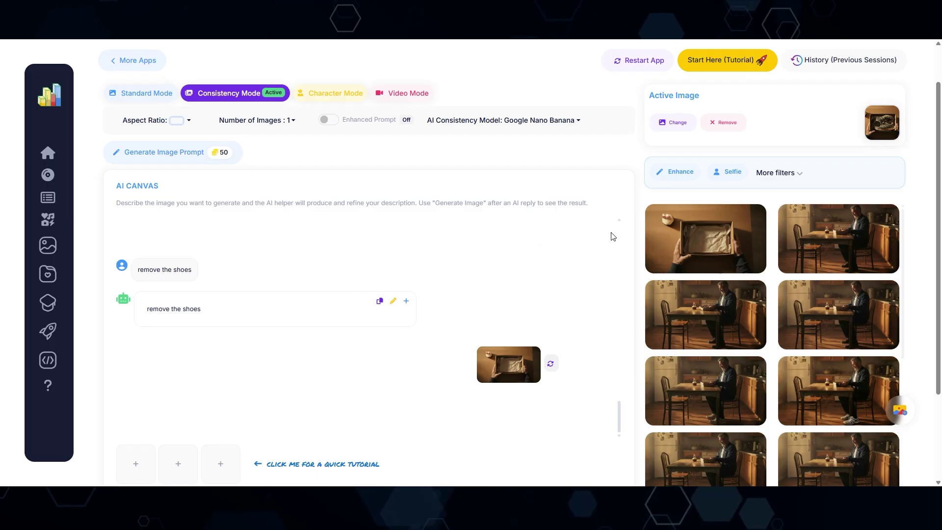
# Generate a version of the empty shoe box image with an old note that says "please subscribe to the channel" and view it at full size.
pyautogui.moveTo(736, 259)
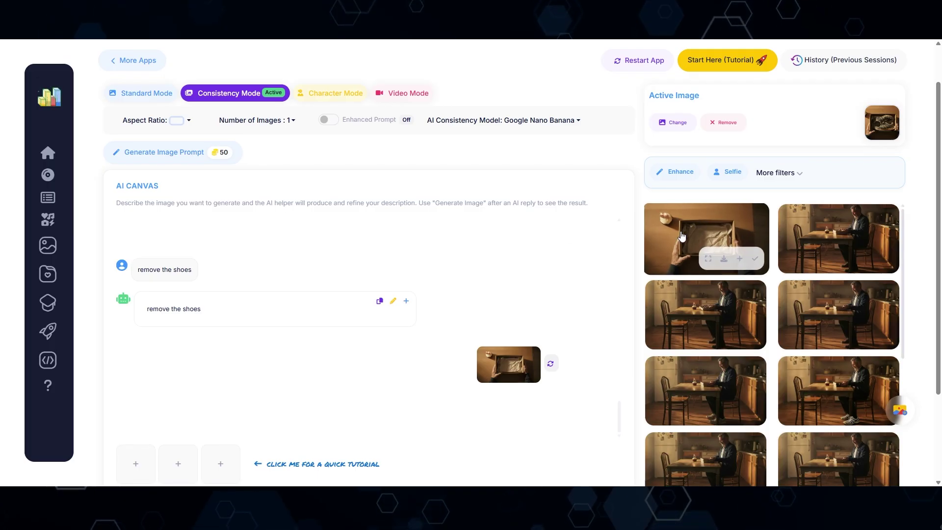
pyautogui.click(754, 262)
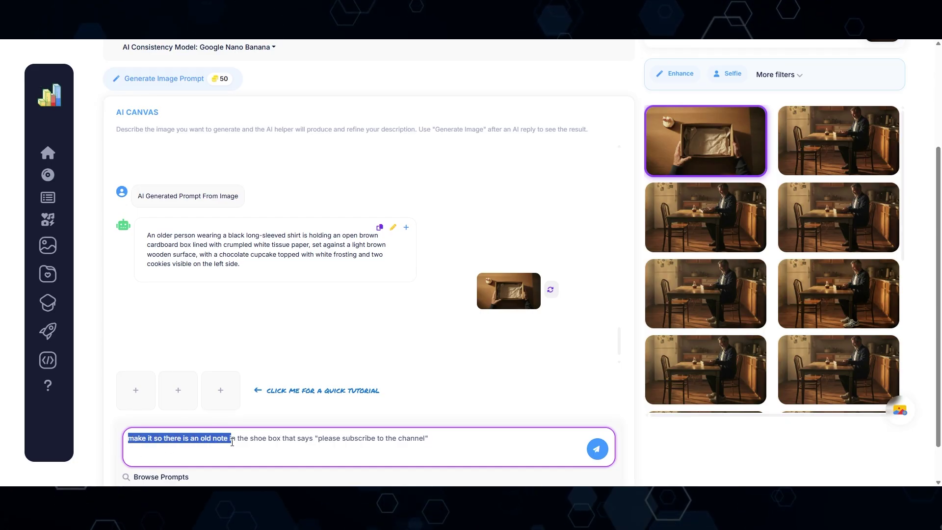
pyautogui.moveTo(233, 442); pyautogui.dragTo(480, 432)
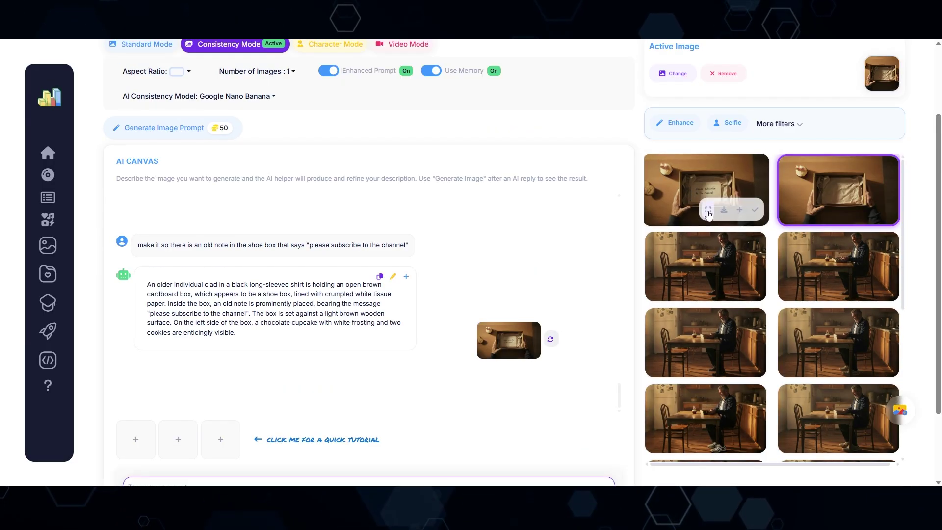
pyautogui.click(703, 216)
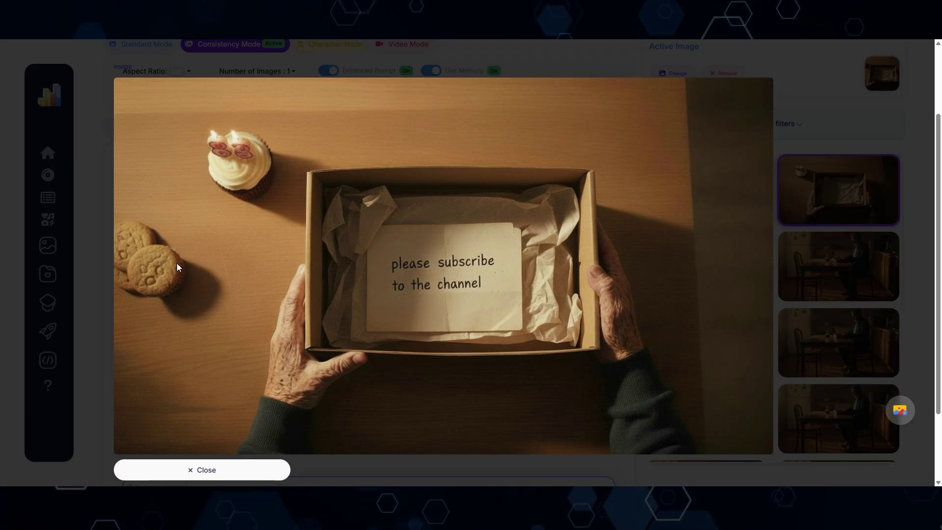
pyautogui.click(215, 471)
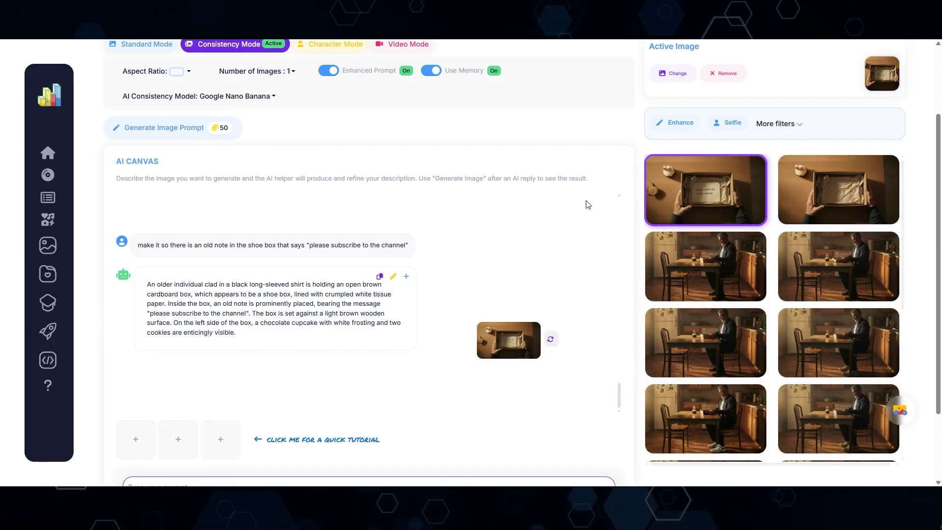
# Look through the Standard, Consistency, Character and Video modes and the AI consistency model setting.
pyautogui.scroll(2, 557, 254)
pyautogui.click(176, 149)
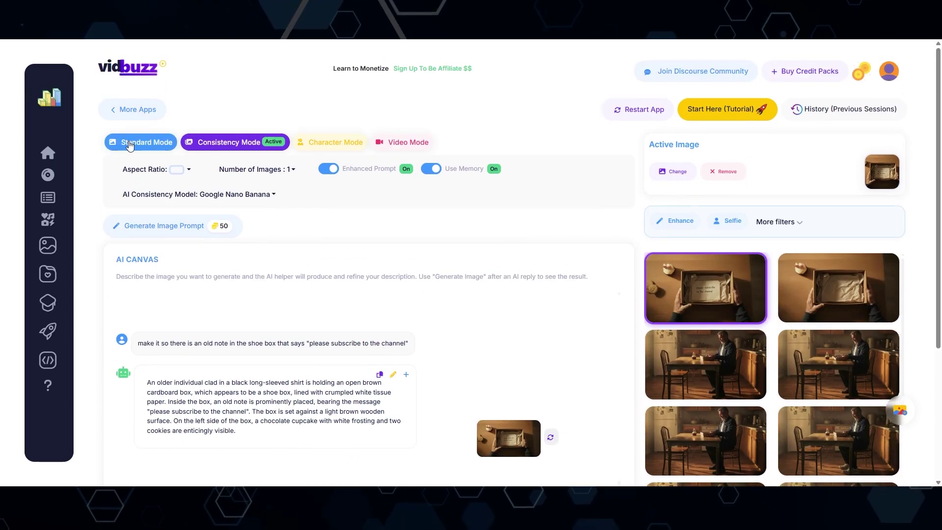
pyautogui.click(248, 142)
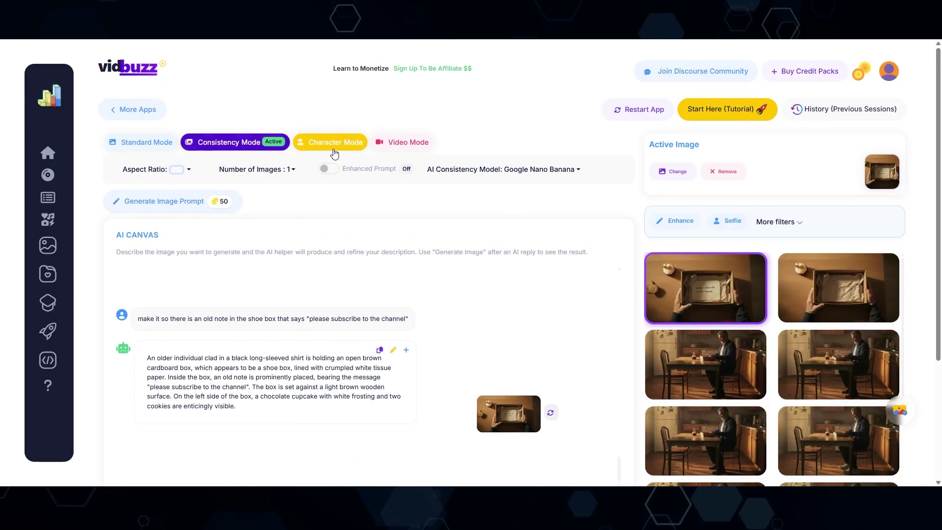
pyautogui.click(335, 153)
pyautogui.click(410, 148)
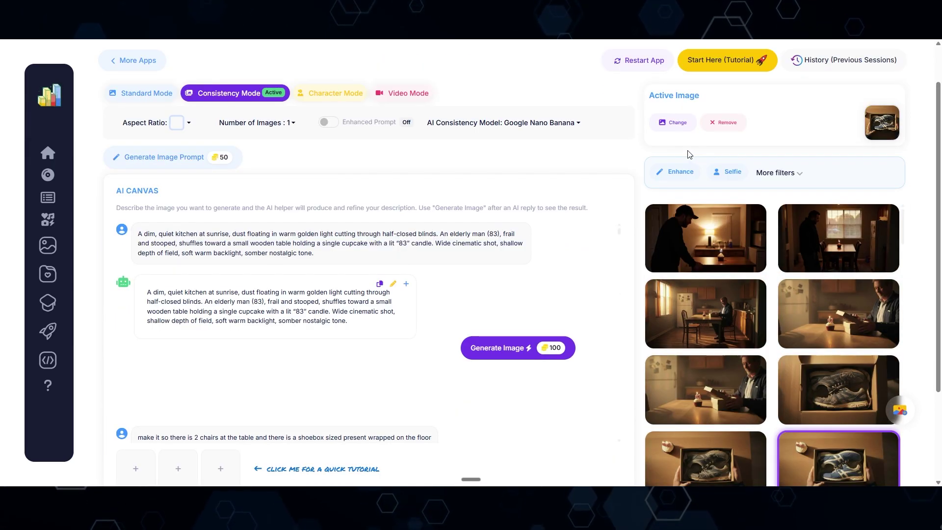
pyautogui.click(578, 123)
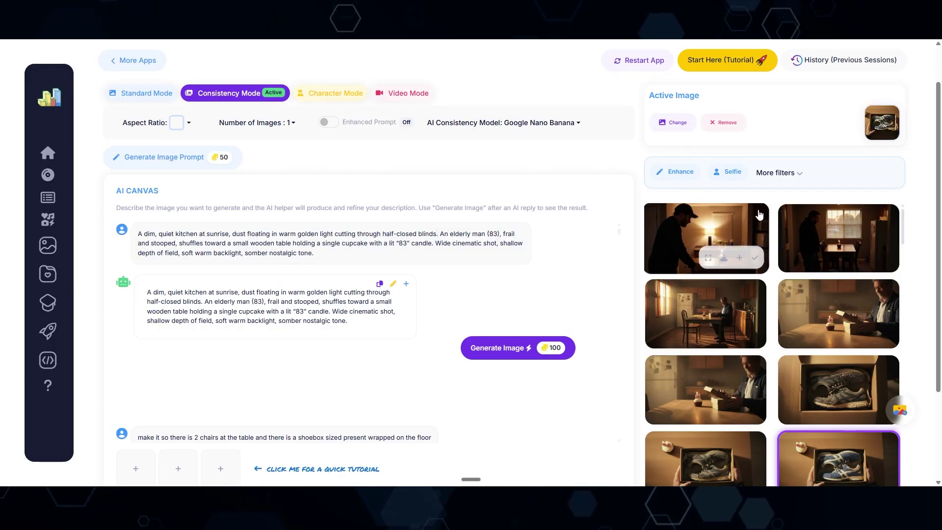
# Examine the image gallery of the elderly man's kitchen and shoe box story.
pyautogui.scroll(-1, 762, 218)
pyautogui.scroll(-3, 765, 230)
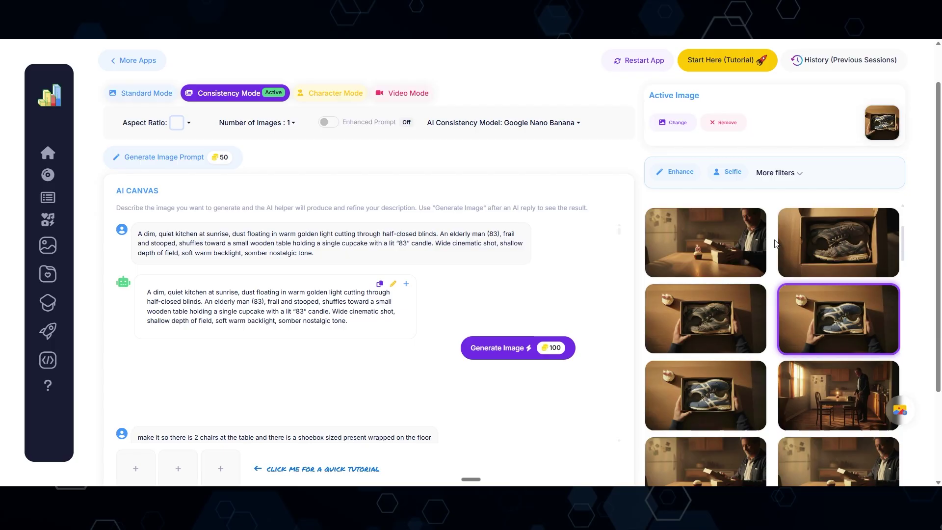
pyautogui.scroll(-8, 770, 244)
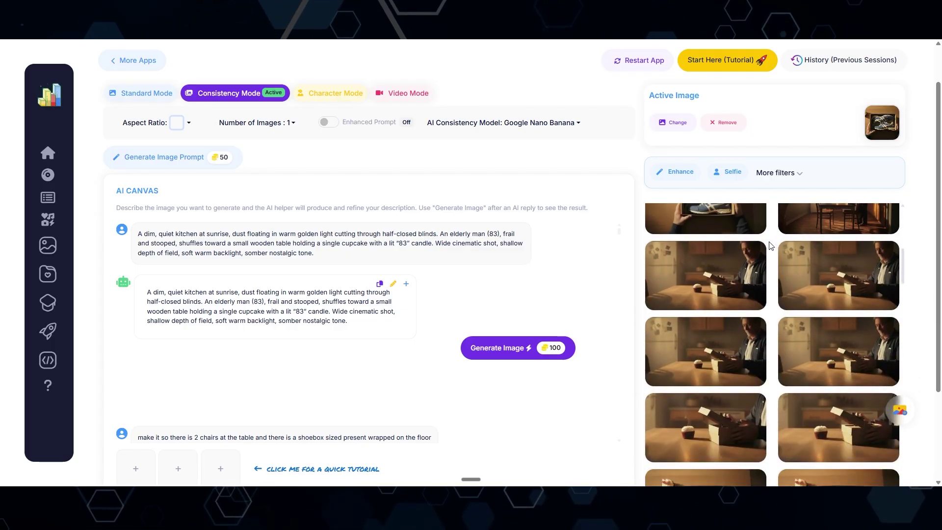
pyautogui.scroll(-10, 769, 246)
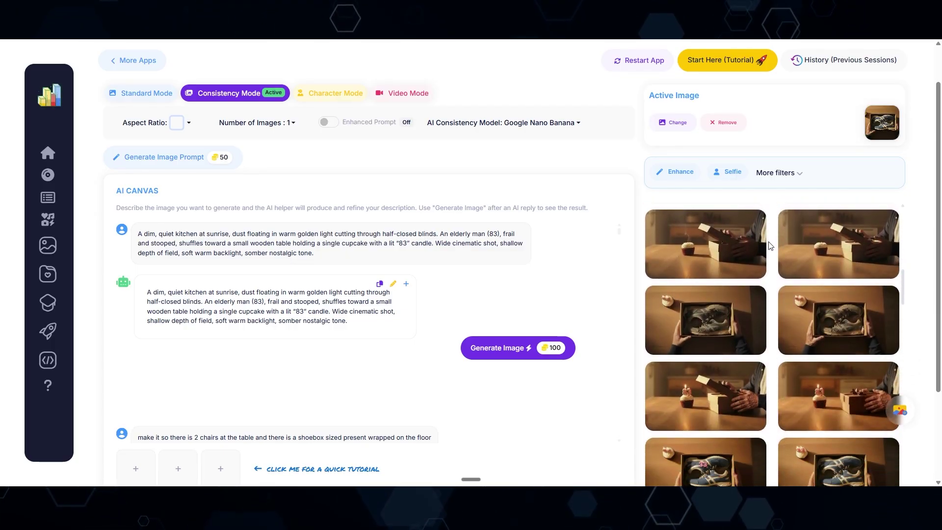
pyautogui.scroll(-3, 769, 245)
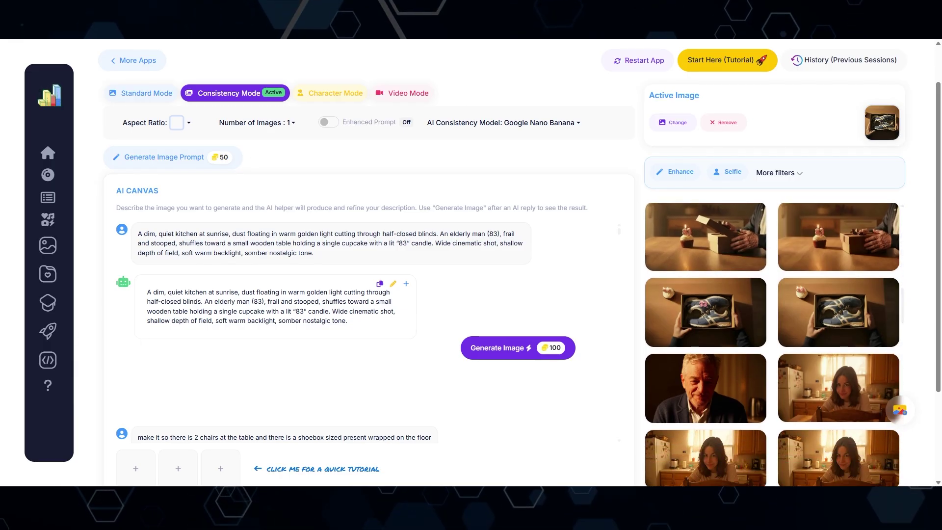
pyautogui.scroll(5, 770, 246)
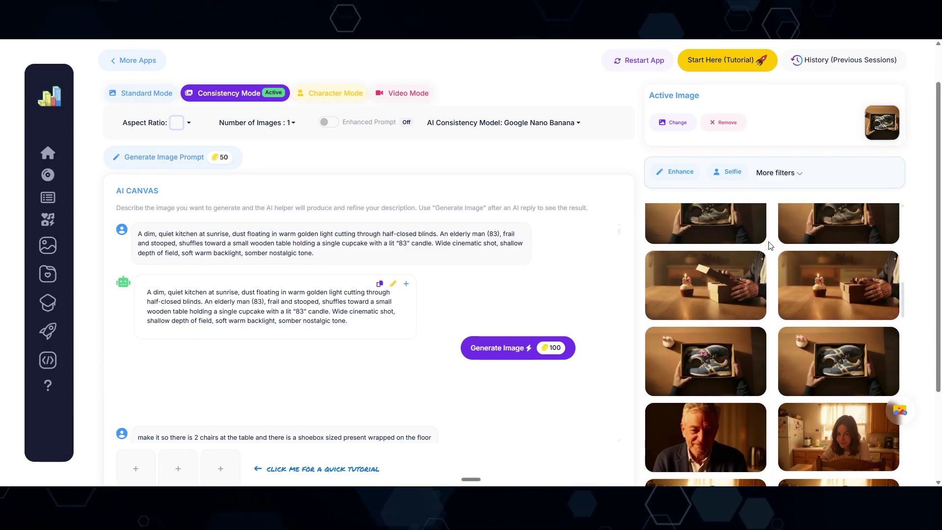
pyautogui.scroll(5, 768, 245)
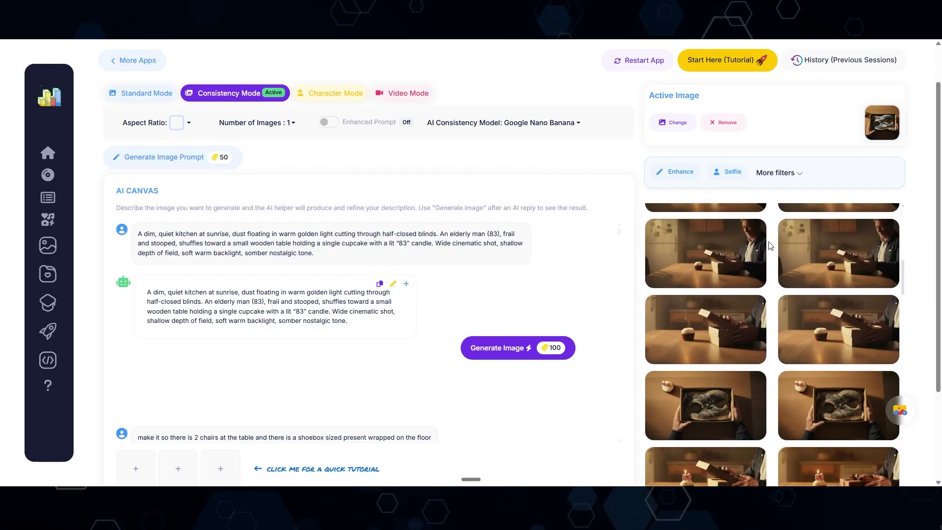
pyautogui.scroll(10, 769, 245)
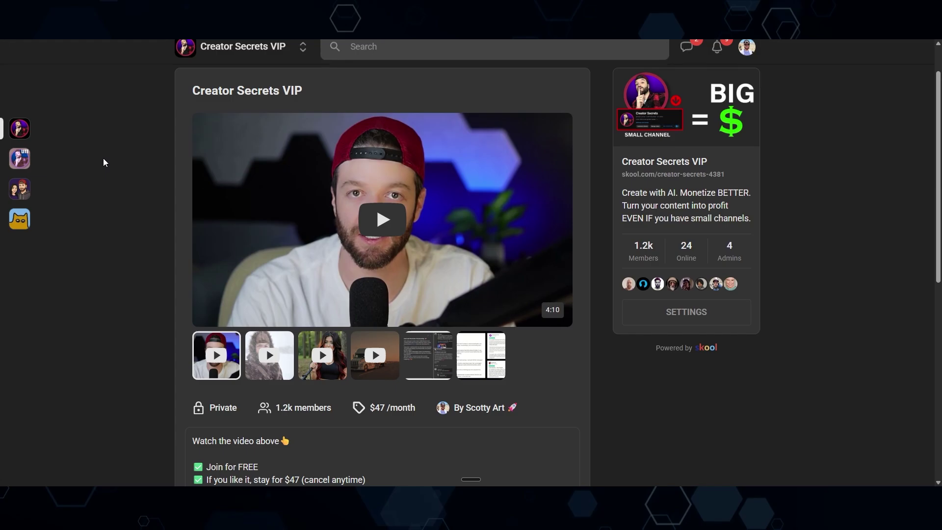
# Switch to the Creator Secrets VIP community page on Skool and read its description, highlighting "Join for FREE".
pyautogui.scroll(-4, 103, 158)
pyautogui.scroll(-2, 104, 159)
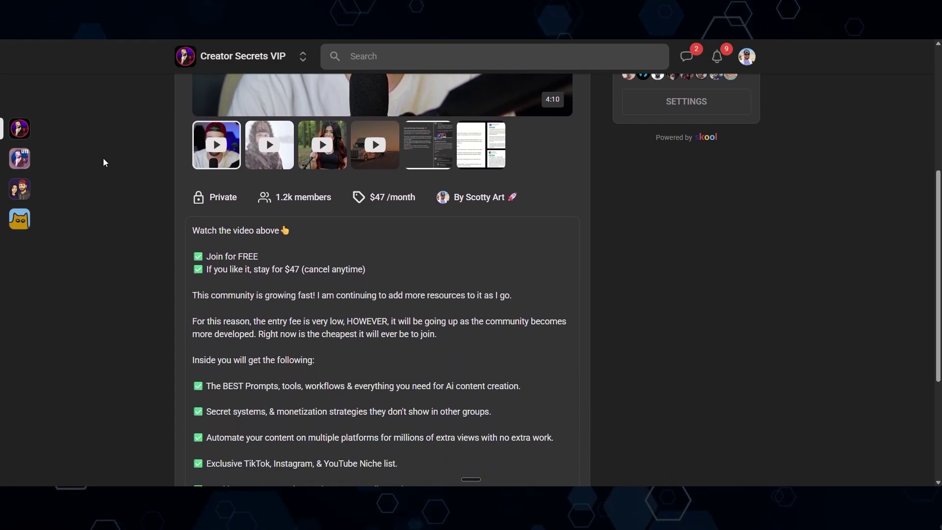
pyautogui.moveTo(258, 285); pyautogui.dragTo(214, 286)
pyautogui.moveTo(143, 198); pyautogui.dragTo(92, 199)
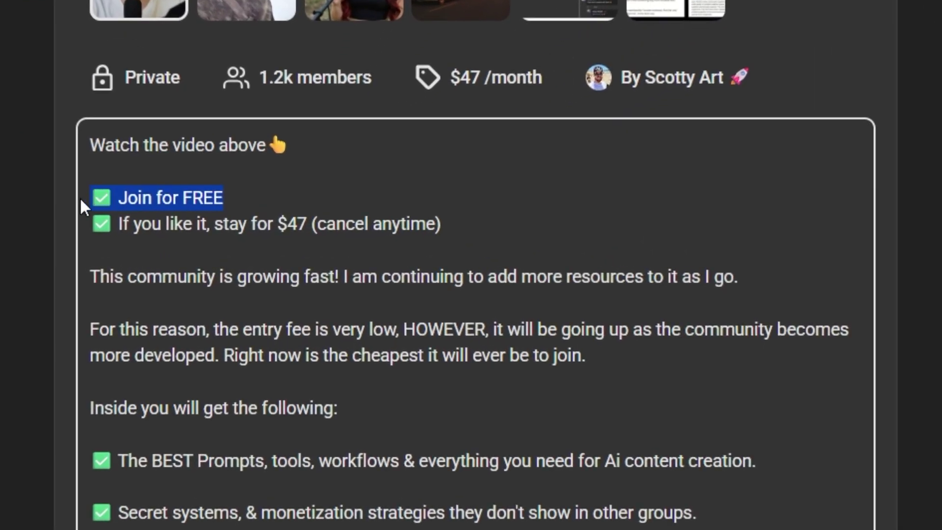
pyautogui.moveTo(238, 190); pyautogui.dragTo(150, 194)
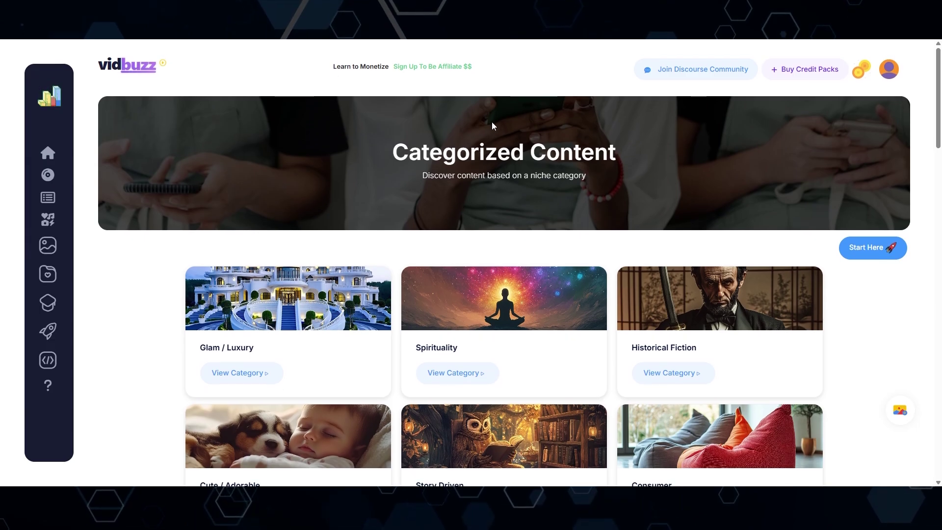
# Look through the categorized content and open the Motivation & Wisdom category.
pyautogui.scroll(-4, 216, 118)
pyautogui.scroll(-5, 187, 98)
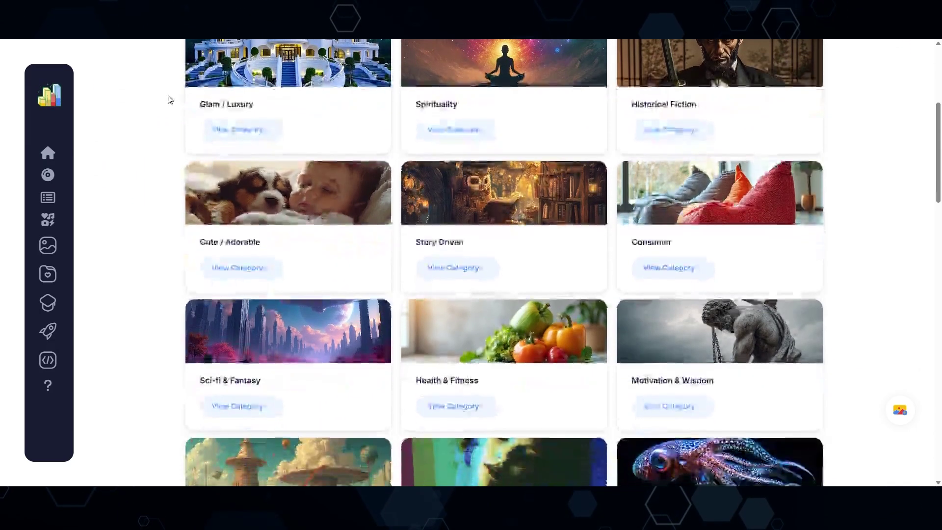
pyautogui.scroll(2, 131, 176)
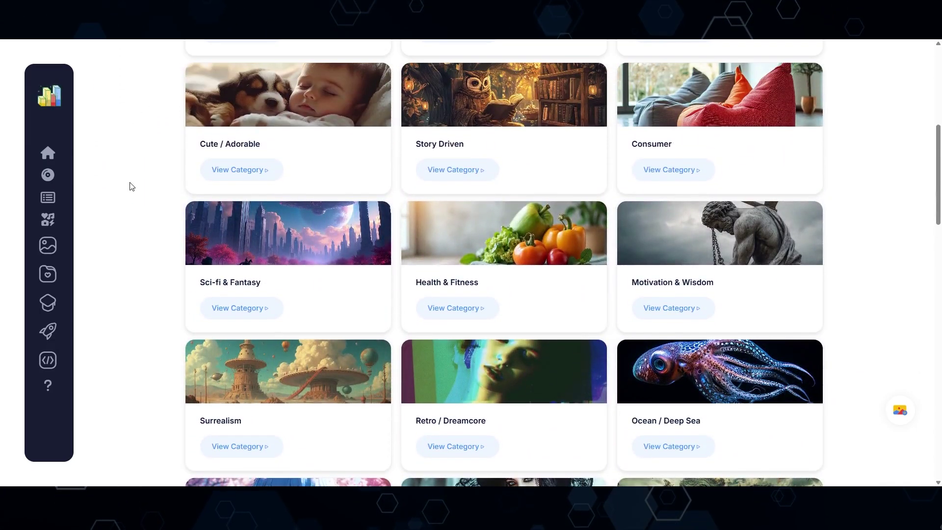
pyautogui.scroll(-1, 131, 186)
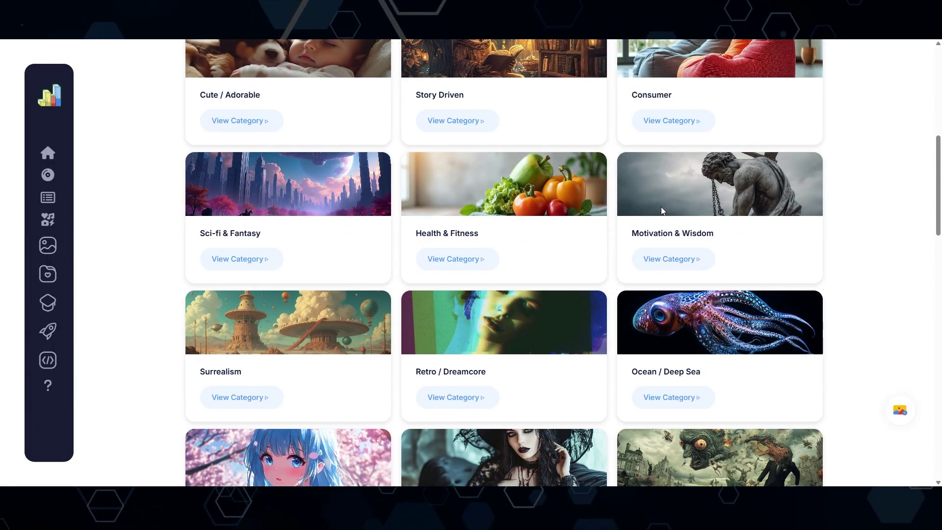
pyautogui.click(676, 266)
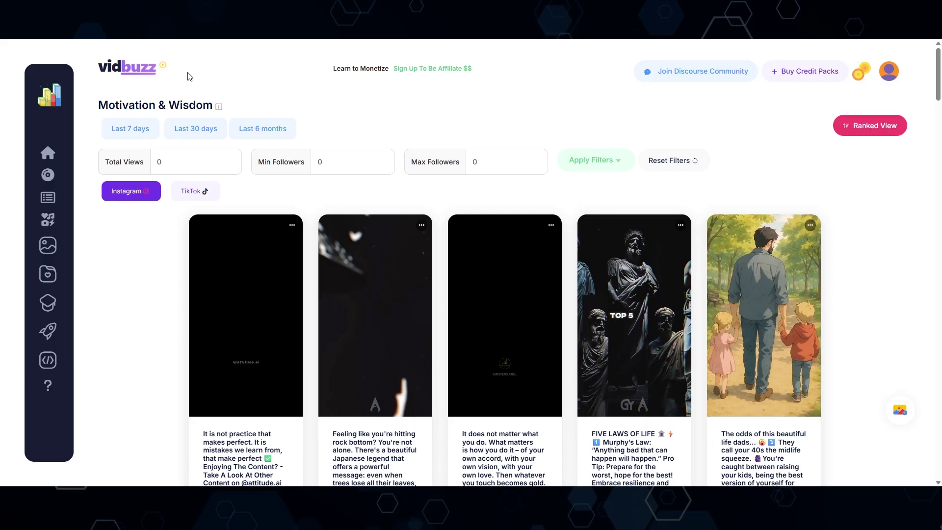
# Filter the Motivation & Wisdom posts to the last 7 days and look through the resulting videos.
pyautogui.click(131, 132)
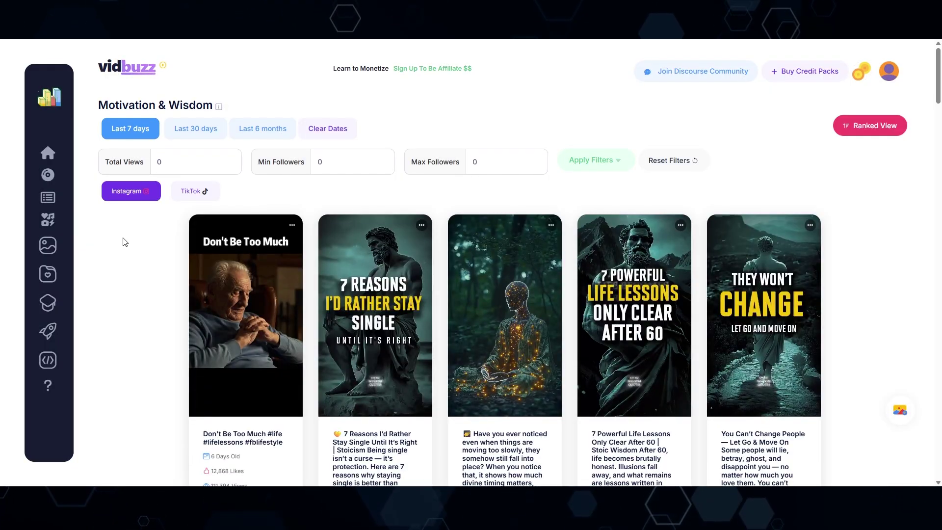
pyautogui.scroll(-10, 125, 241)
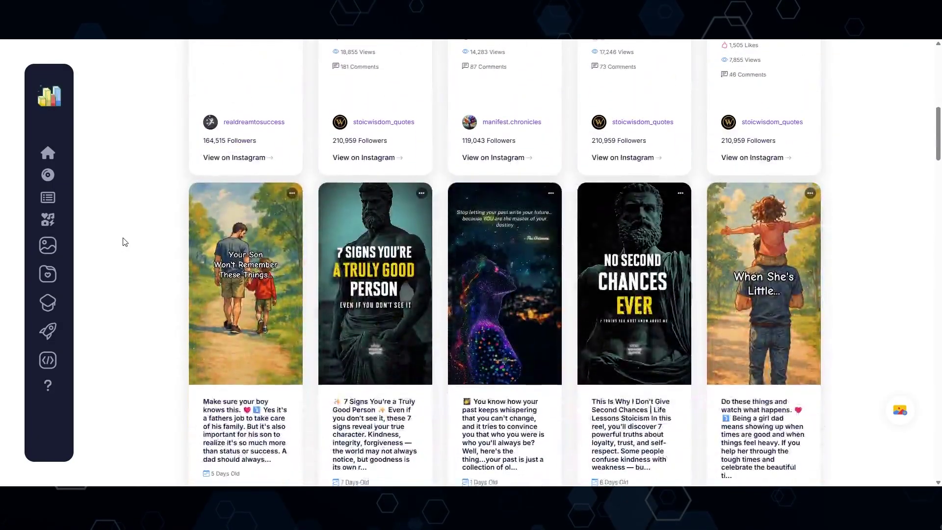
pyautogui.scroll(-3, 126, 241)
pyautogui.scroll(4, 125, 241)
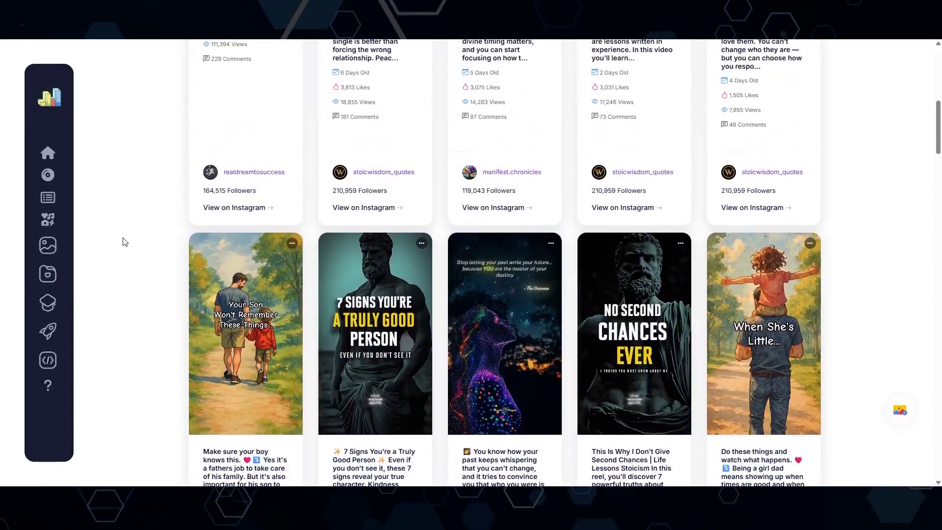
pyautogui.scroll(6, 125, 242)
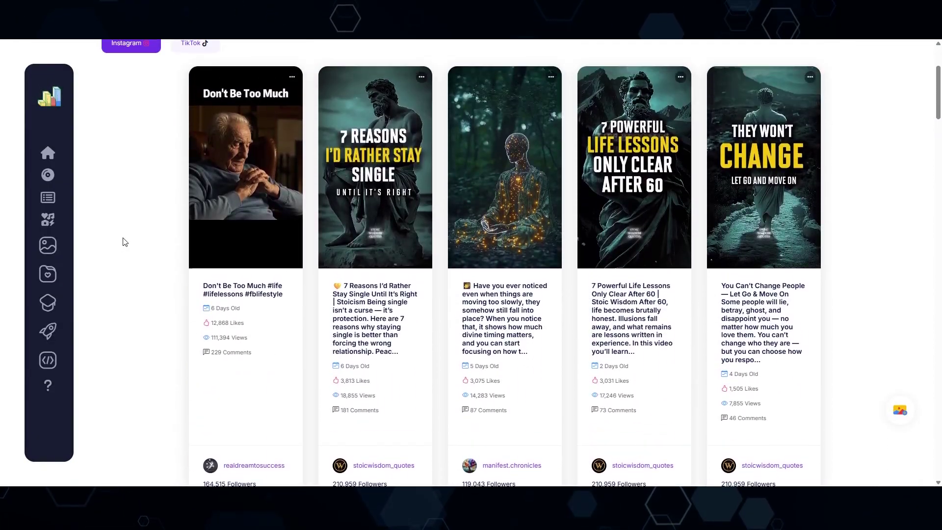
pyautogui.scroll(3, 125, 241)
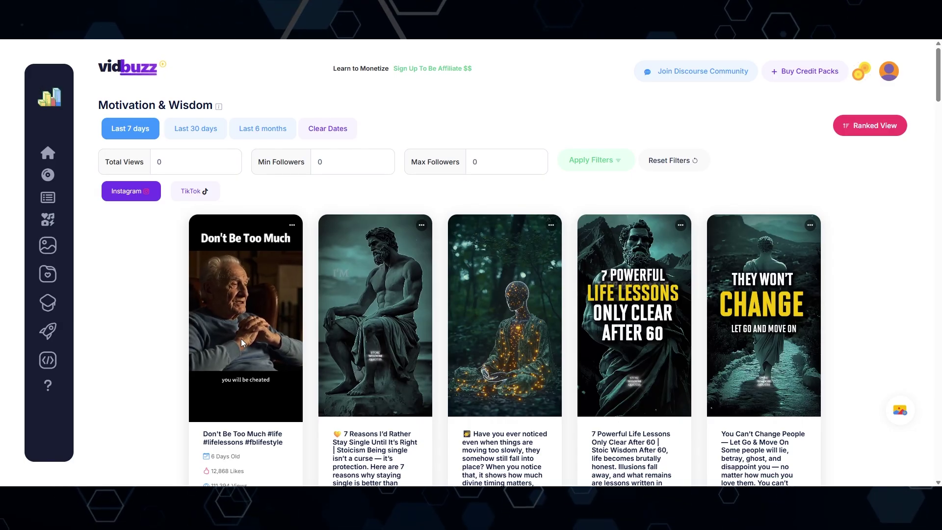
# View the "Don't Be Too Much" post on Instagram and browse the reels on its creator's profile.
pyautogui.scroll(-5, 241, 338)
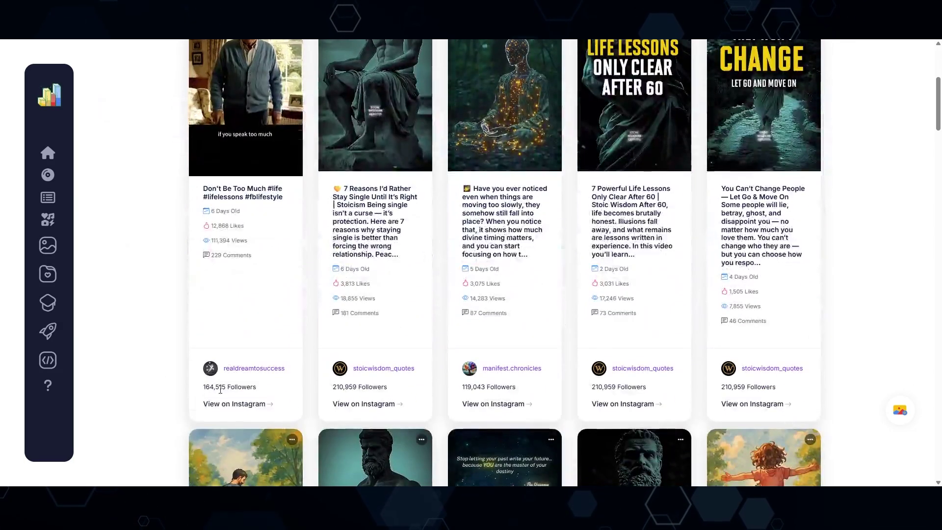
pyautogui.click(228, 405)
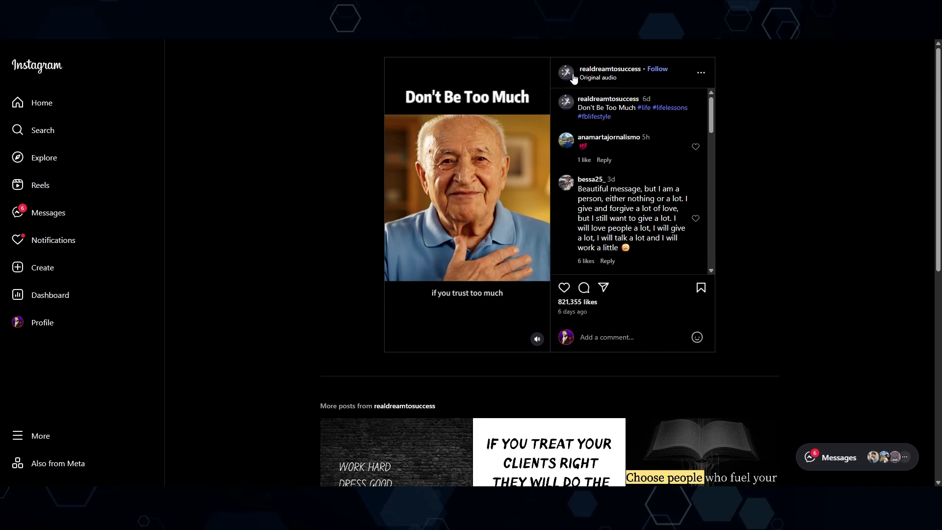
pyautogui.click(551, 71)
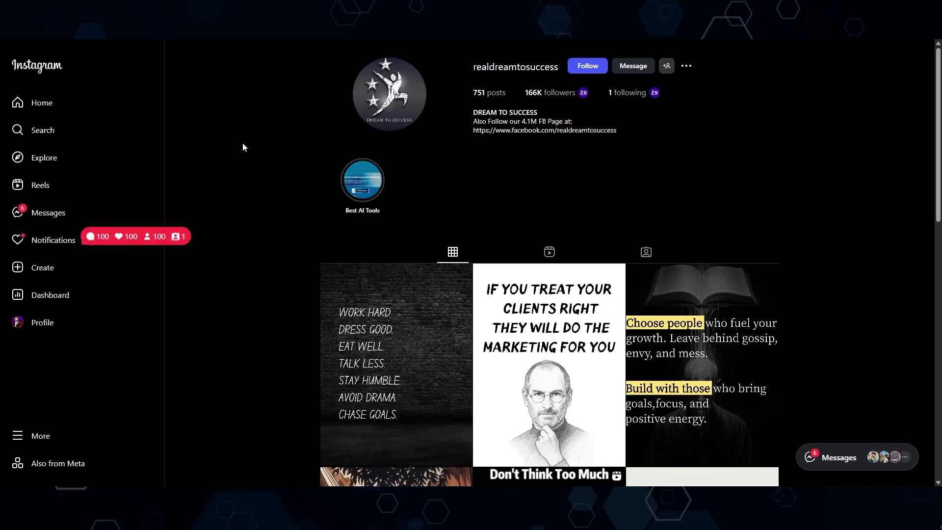
pyautogui.click(550, 253)
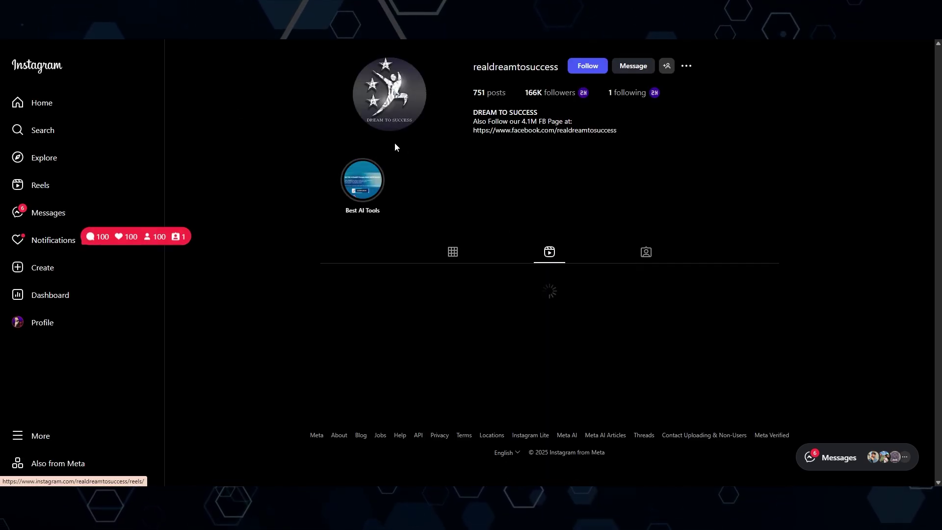
pyautogui.scroll(-4, 343, 140)
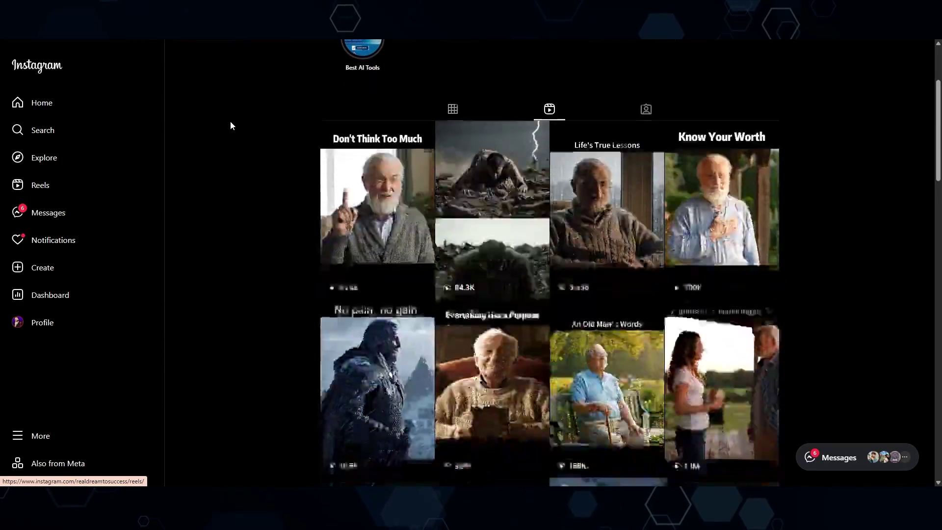
pyautogui.scroll(-7, 230, 121)
pyautogui.scroll(-8, 230, 122)
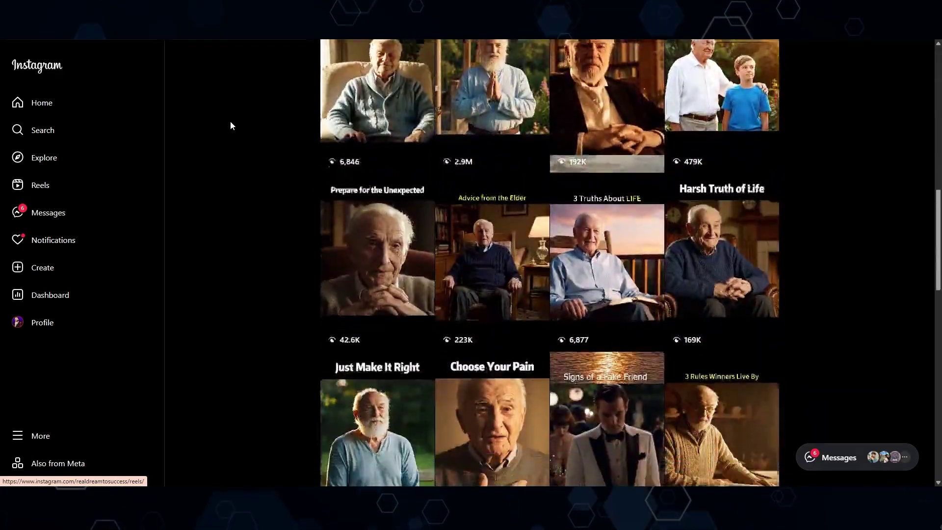
pyautogui.scroll(-6, 231, 124)
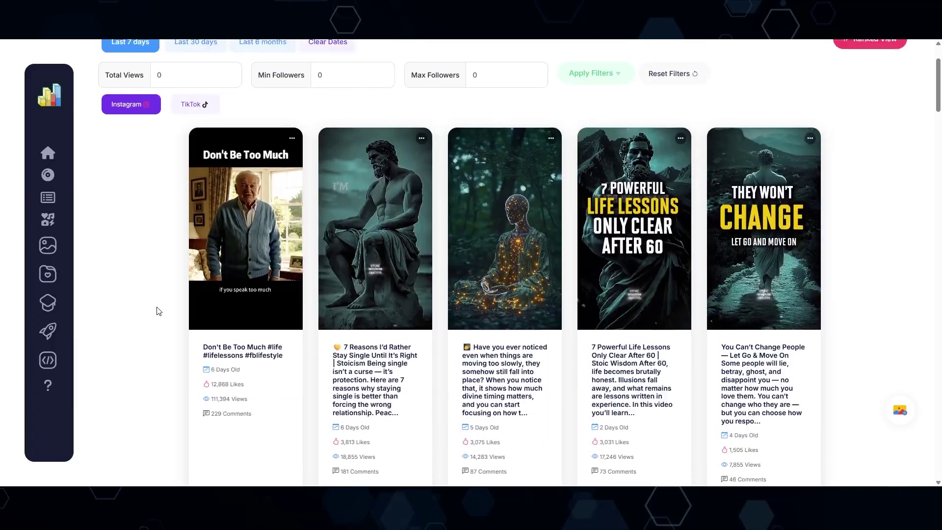
# Back in Vidbuzz, paste the copied image into the Media Library and upload it.
pyautogui.scroll(2, 158, 311)
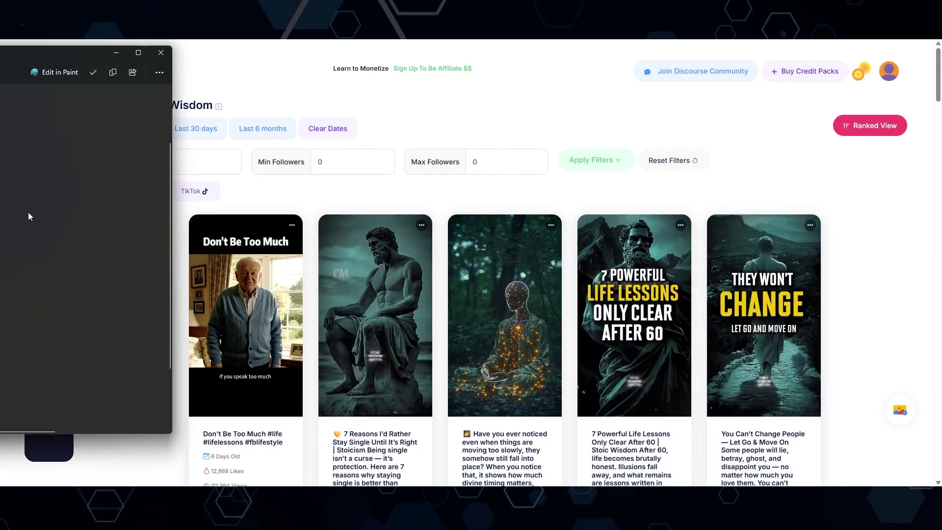
pyautogui.click(900, 410)
pyautogui.click(771, 293)
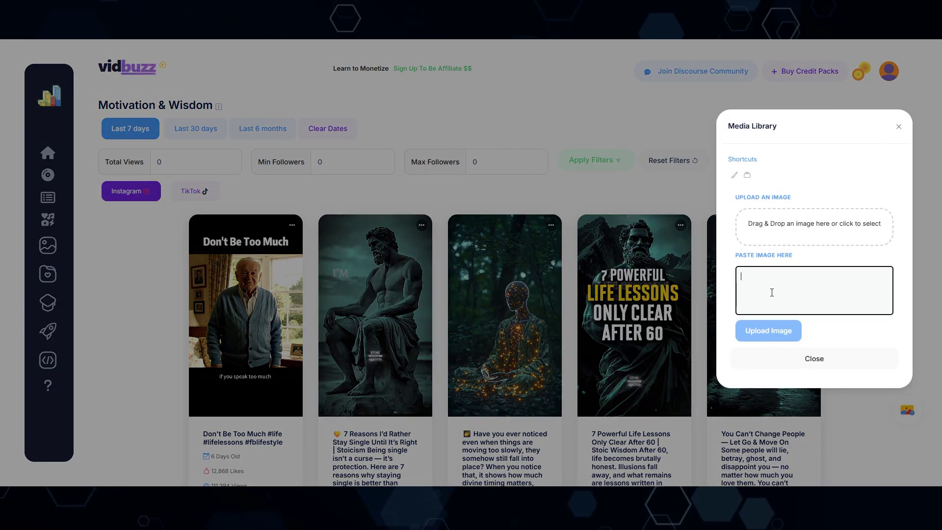
pyautogui.hotkey('ctrl', 'v')
pyautogui.click(771, 335)
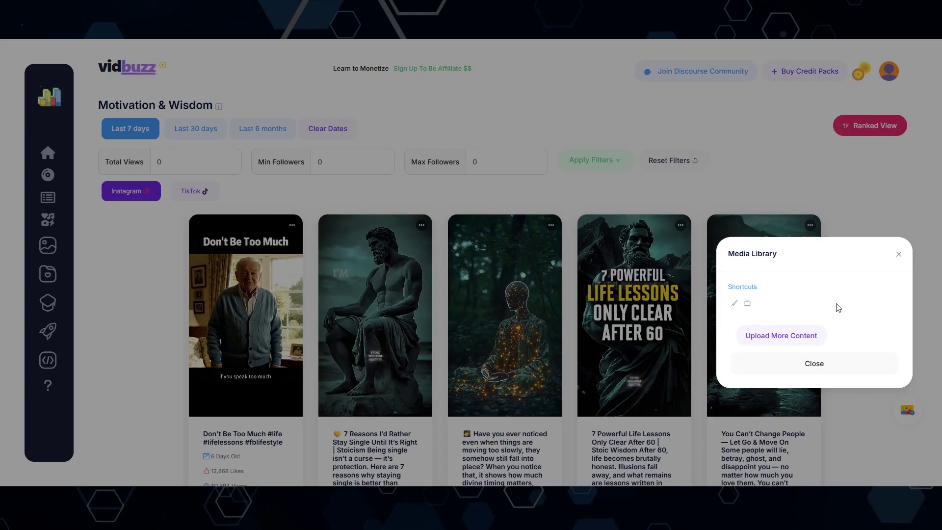
# Go to AI Canvas and set the library image of the elderly man holding a mug as the active image.
pyautogui.click(735, 305)
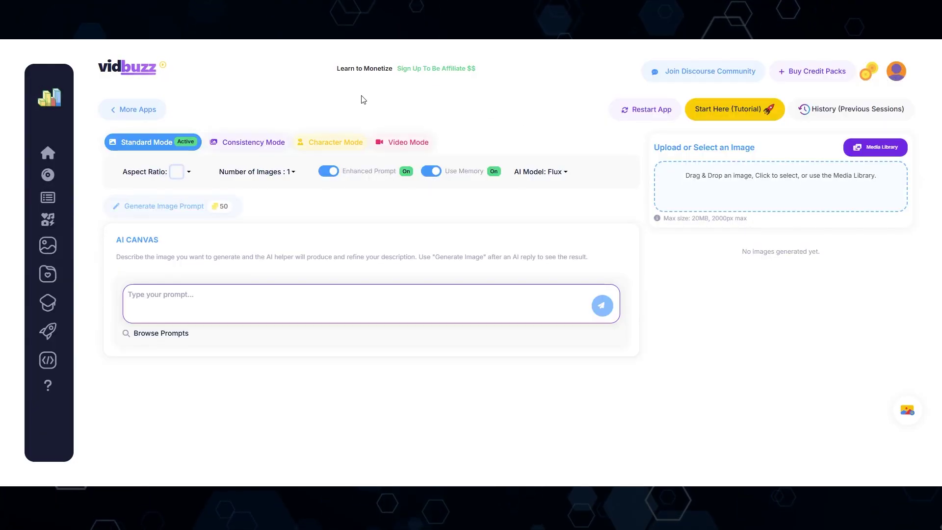
pyautogui.click(879, 148)
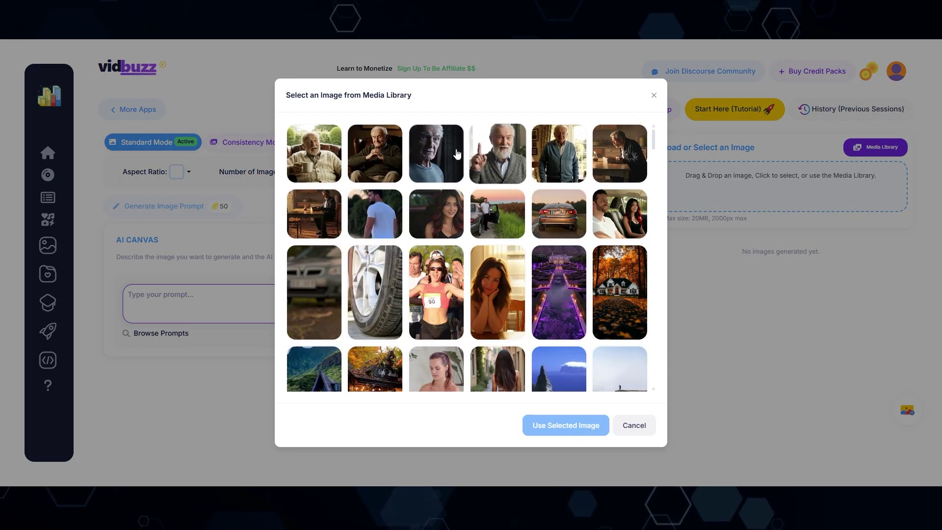
pyautogui.click(314, 154)
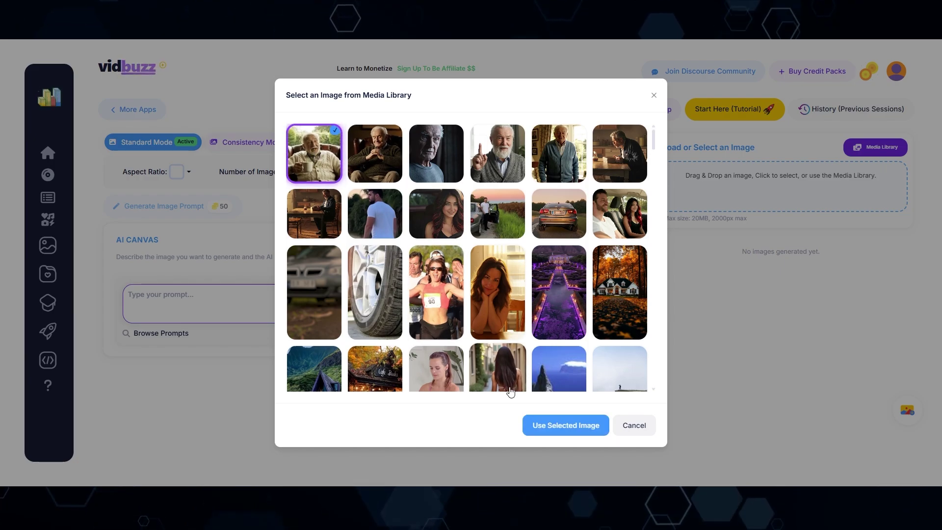
pyautogui.click(541, 427)
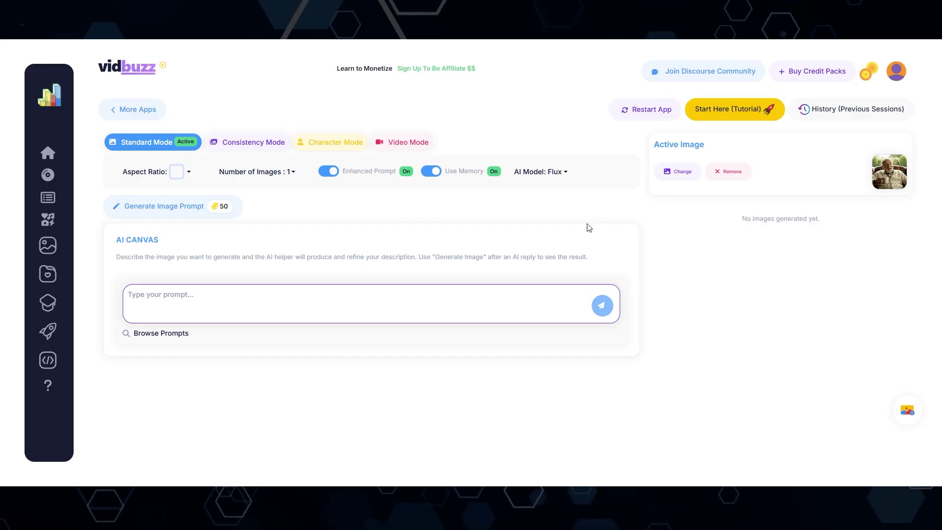
# Generate a prompt from the active image, create an image from it with the Flux model and view it at full size.
pyautogui.click(159, 214)
pyautogui.moveTo(147, 273); pyautogui.dragTo(274, 309)
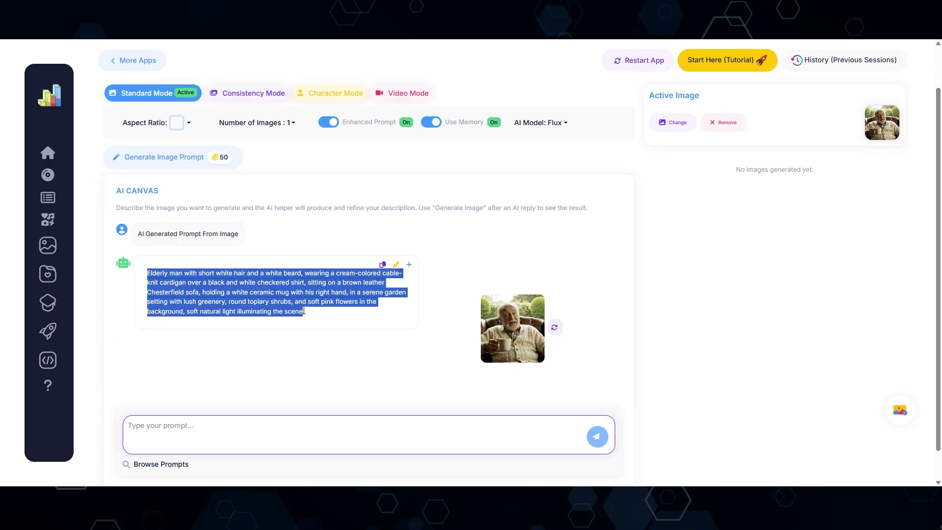
pyautogui.click(555, 328)
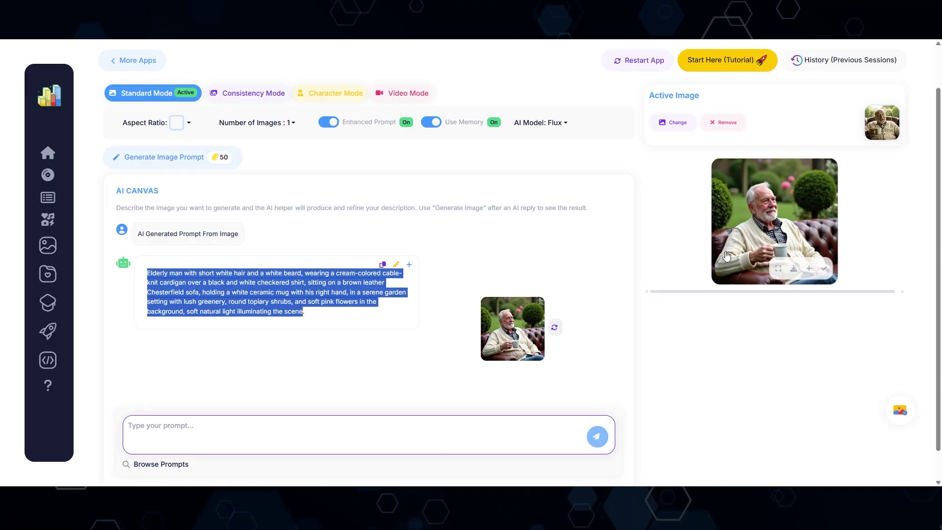
pyautogui.click(778, 270)
pyautogui.click(746, 314)
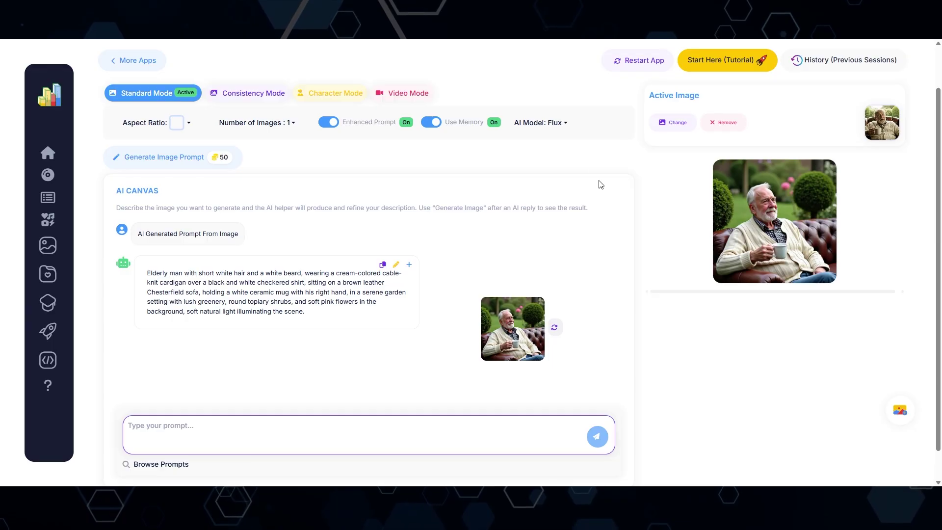
# Switch the AI model to Seedream 4, regenerate the image from the same prompt and view it at full size.
pyautogui.click(562, 130)
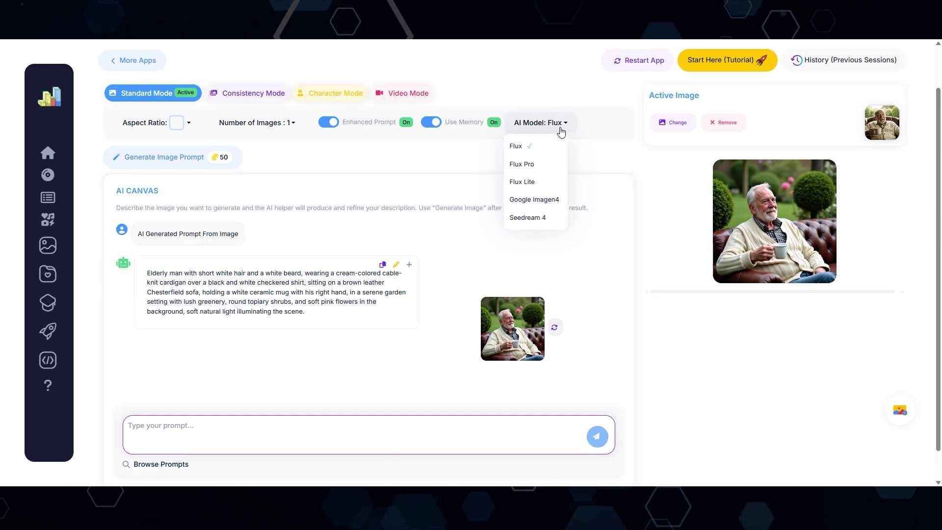
pyautogui.click(529, 218)
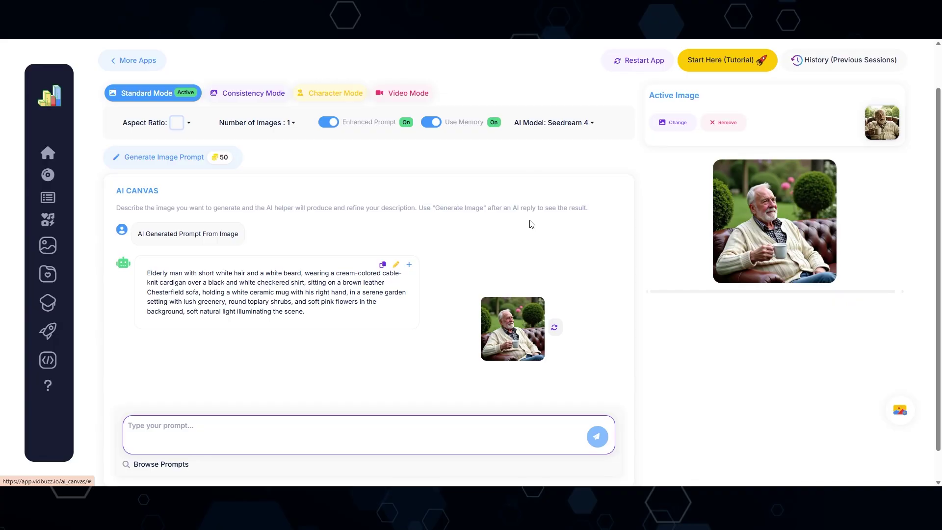
pyautogui.click(555, 329)
pyautogui.click(708, 275)
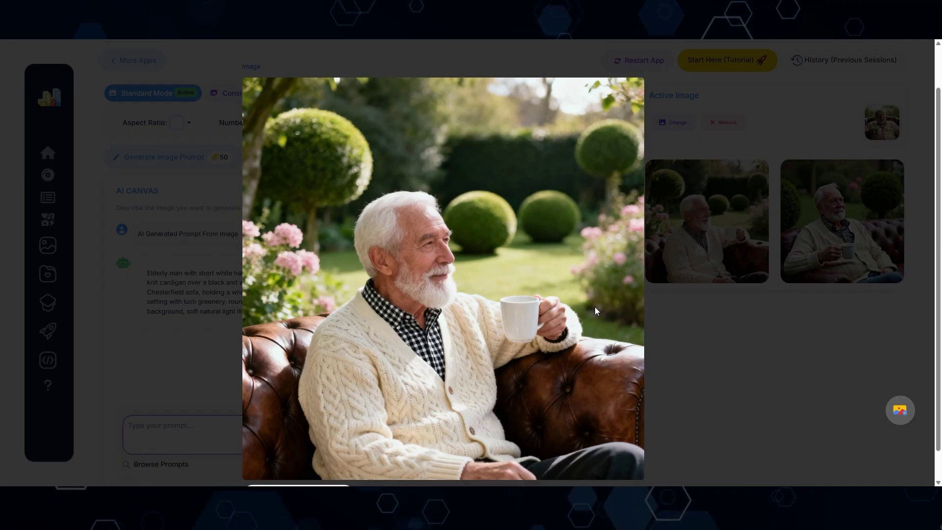
pyautogui.click(693, 326)
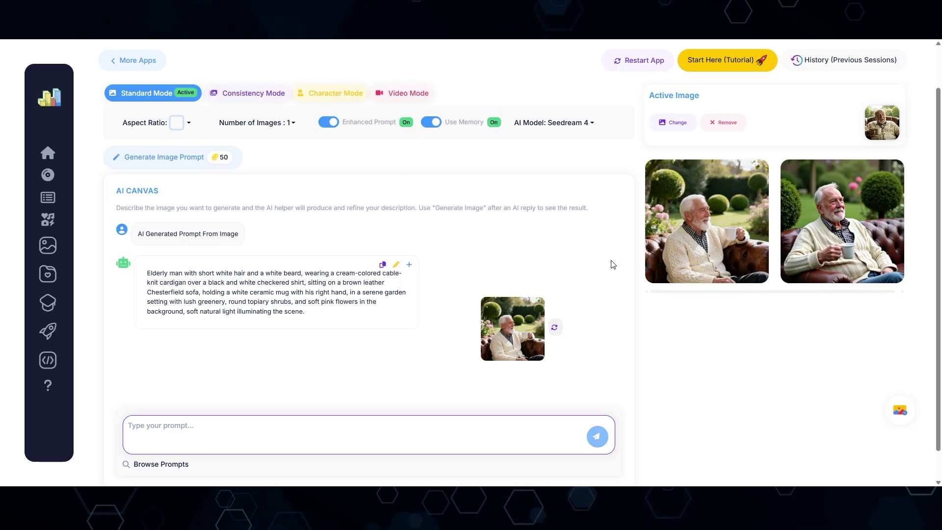
# Regenerate the elderly man image with the Google Imagen4 model and view it at full size.
pyautogui.click(589, 123)
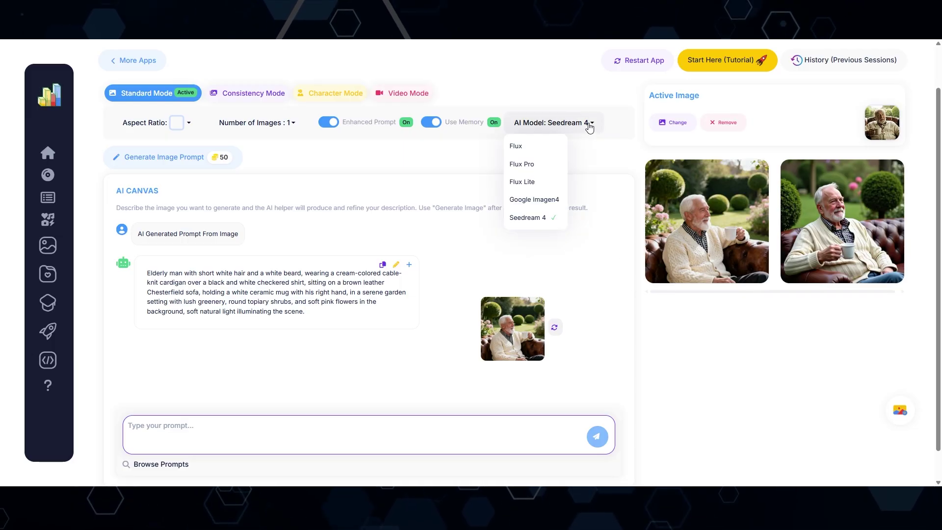
pyautogui.click(542, 201)
pyautogui.click(555, 327)
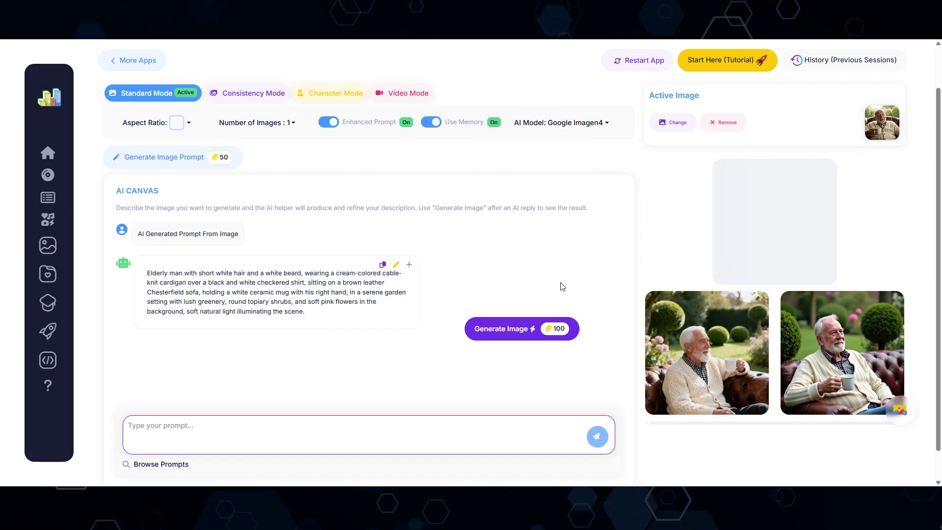
pyautogui.click(532, 309)
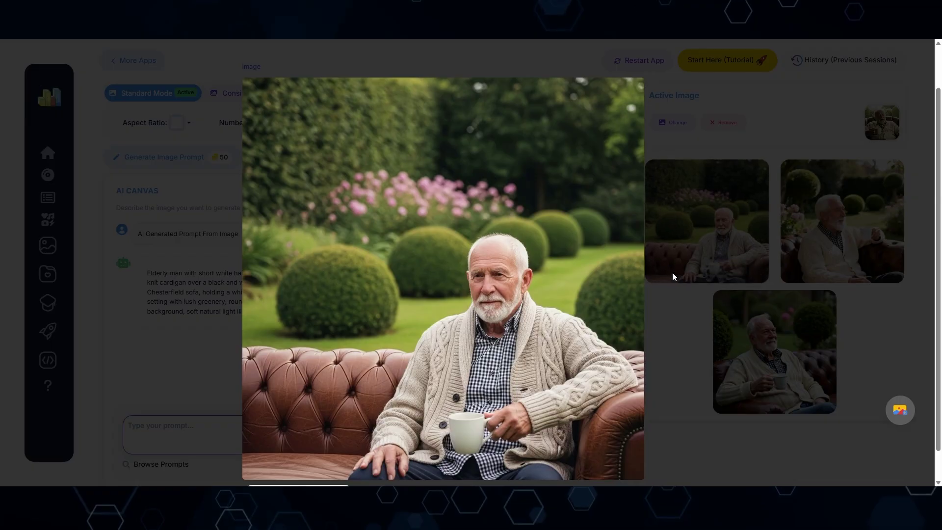
pyautogui.click(543, 308)
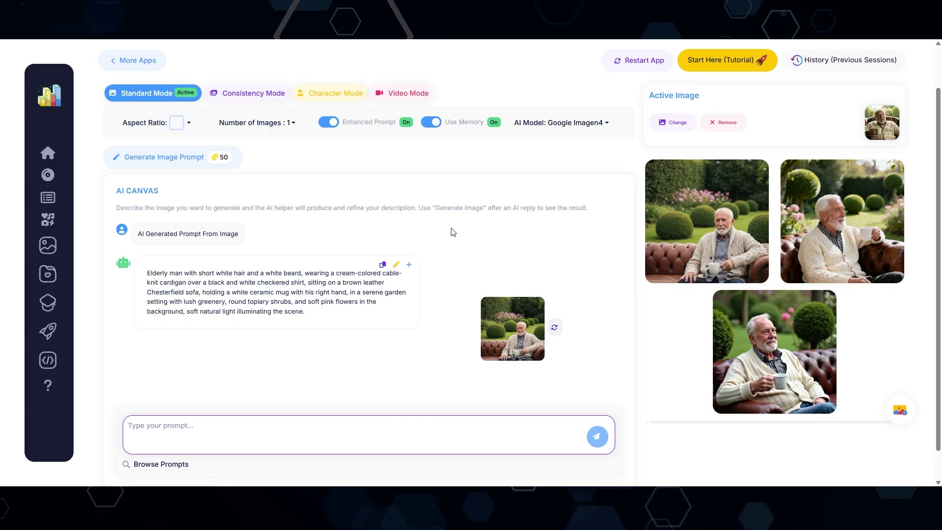
# Set the aspect ratio to Portrait (9:16), regenerate the elderly man image and view it at full size.
pyautogui.click(189, 125)
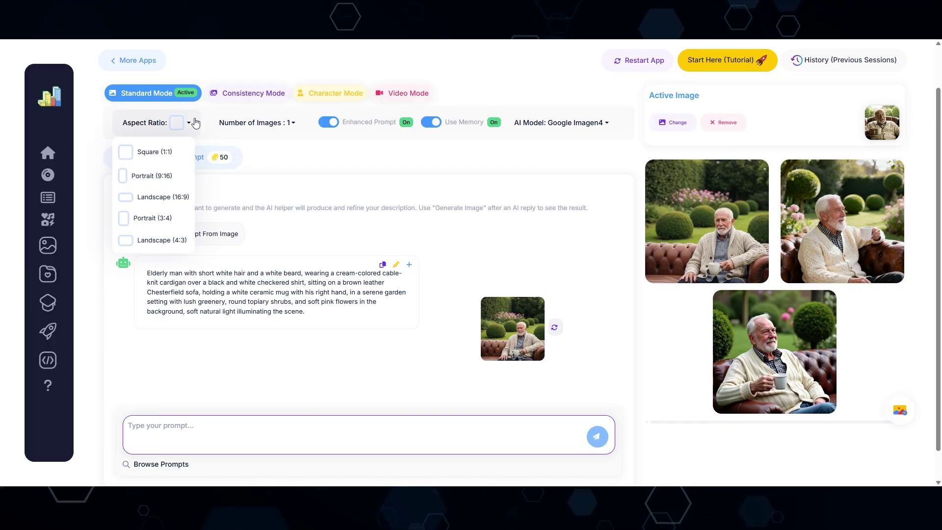
pyautogui.click(164, 178)
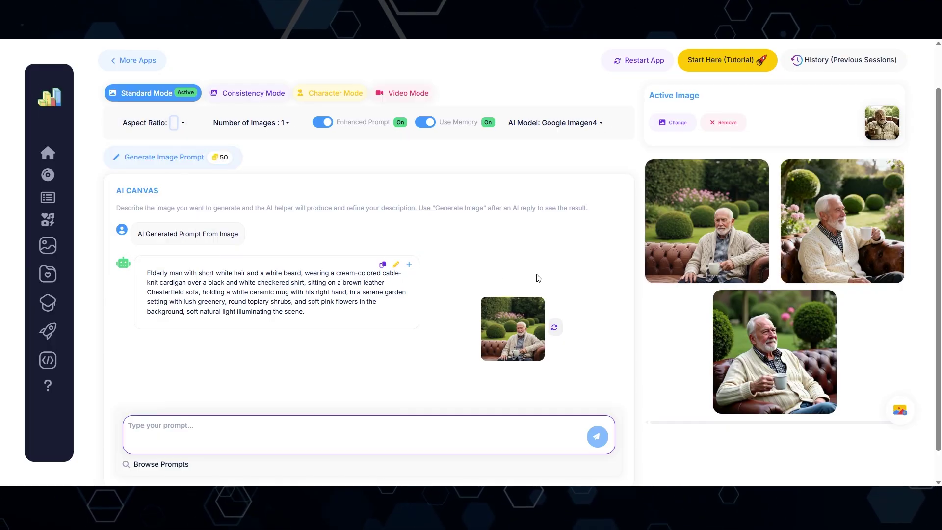
pyautogui.click(555, 328)
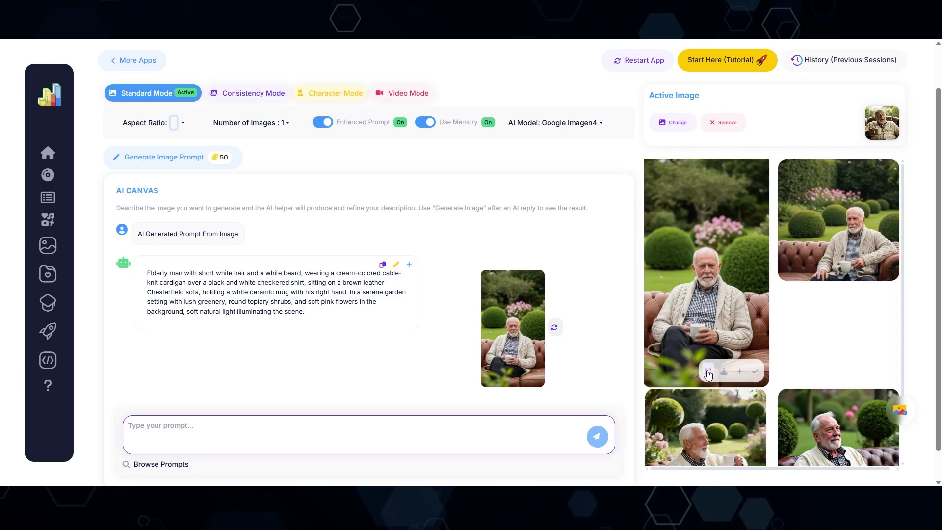
pyautogui.click(663, 348)
pyautogui.click(664, 348)
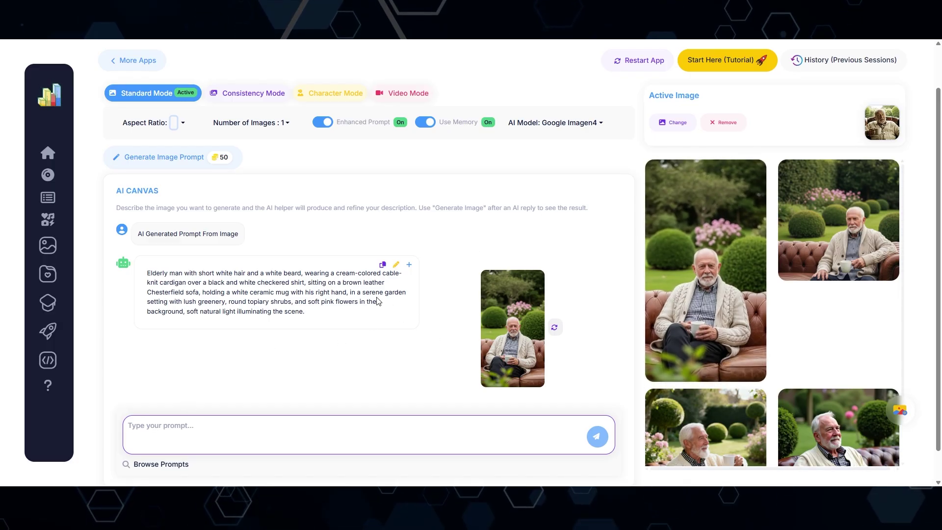
# Have the AI helper refine the prompt with "make it so the he says "Don't chase buses or people. another one always comes along if you're patient."" and review it.
pyautogui.click(187, 427)
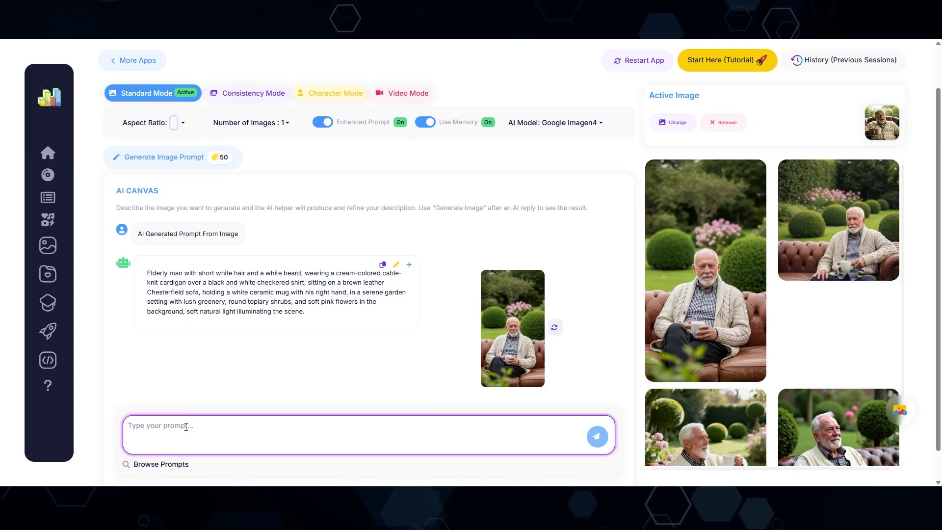
pyautogui.write('make it so the he says')
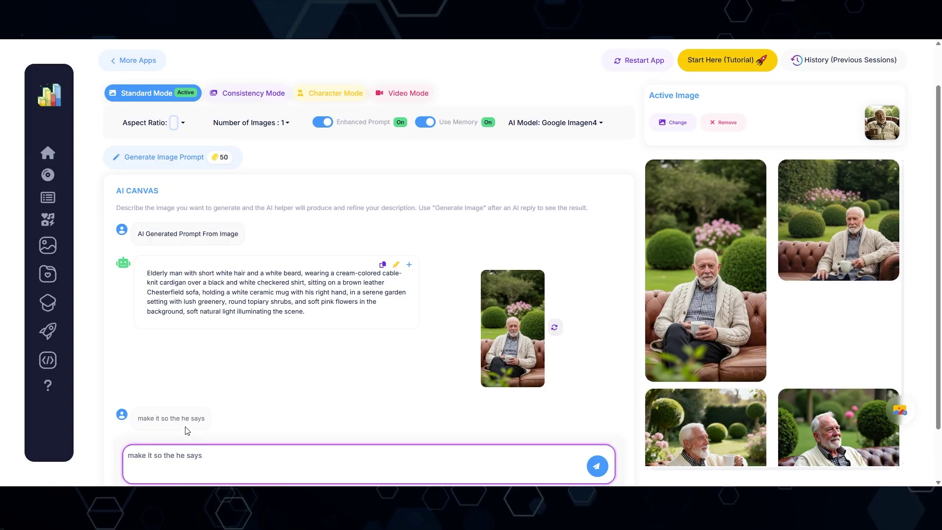
pyautogui.write('"Don\'t chase buses or people. another one always comes along if you\'re patient."')
pyautogui.moveTo(208, 455); pyautogui.dragTo(313, 467)
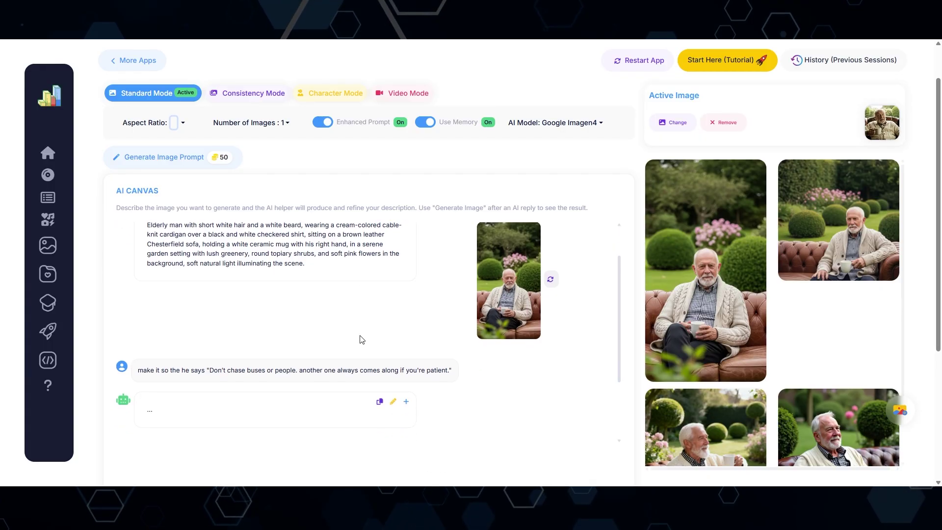
pyautogui.scroll(1, 290, 343)
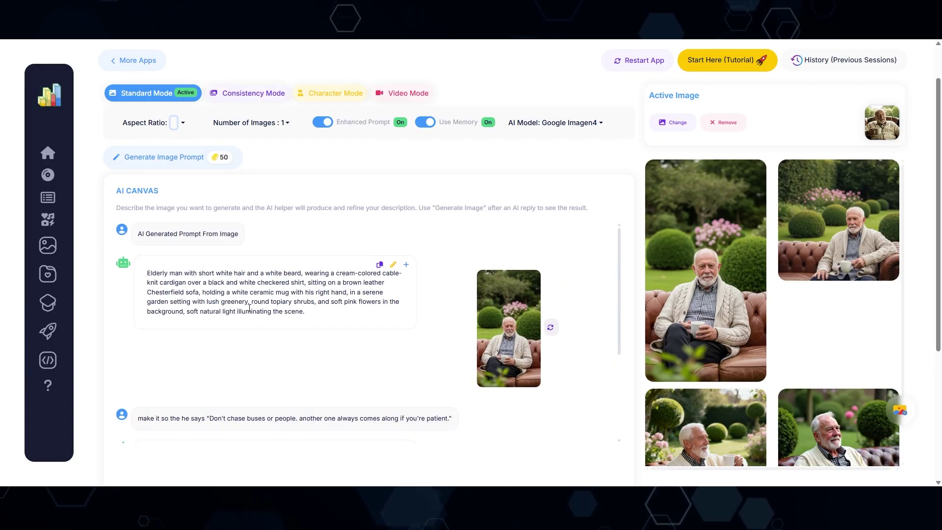
pyautogui.moveTo(169, 338); pyautogui.dragTo(269, 380)
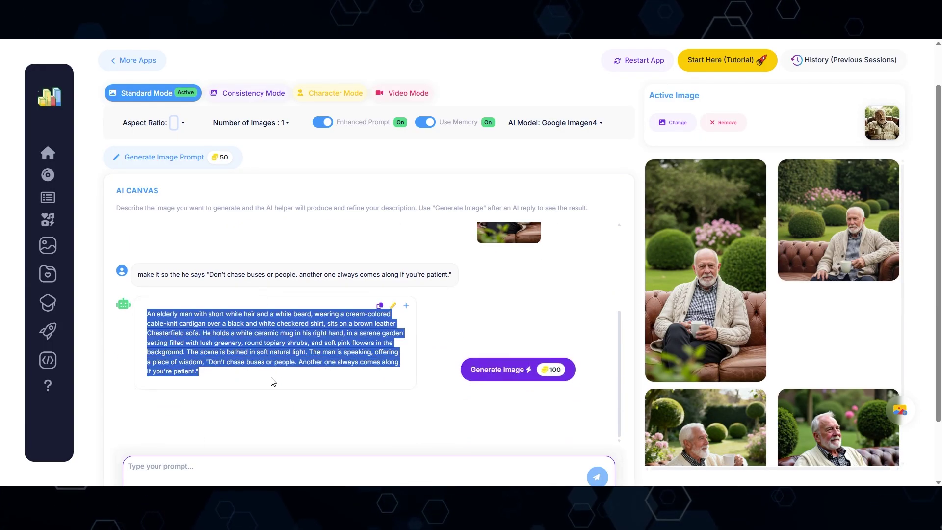
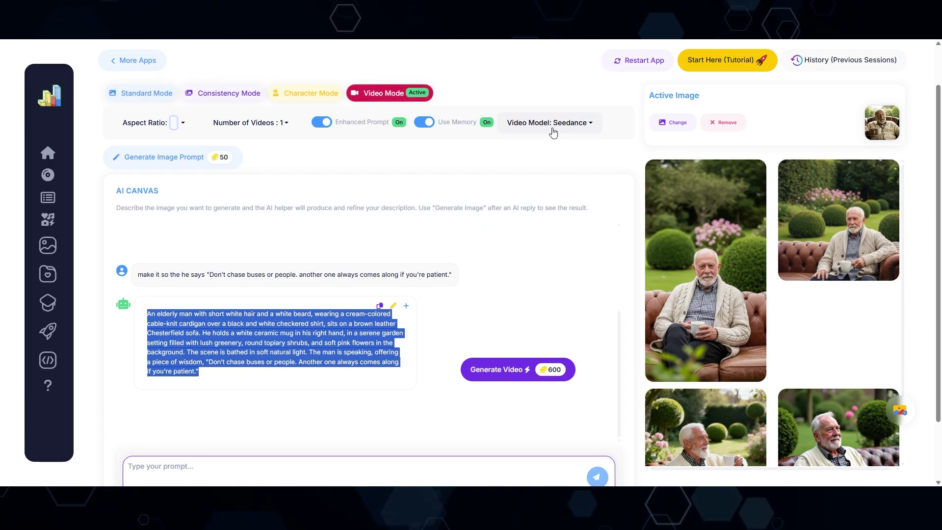
# In Video Mode, choose the Veo3 Fast model, make the portrait image active, generate a video from the speaking prompt and watch it.
pyautogui.click(521, 220)
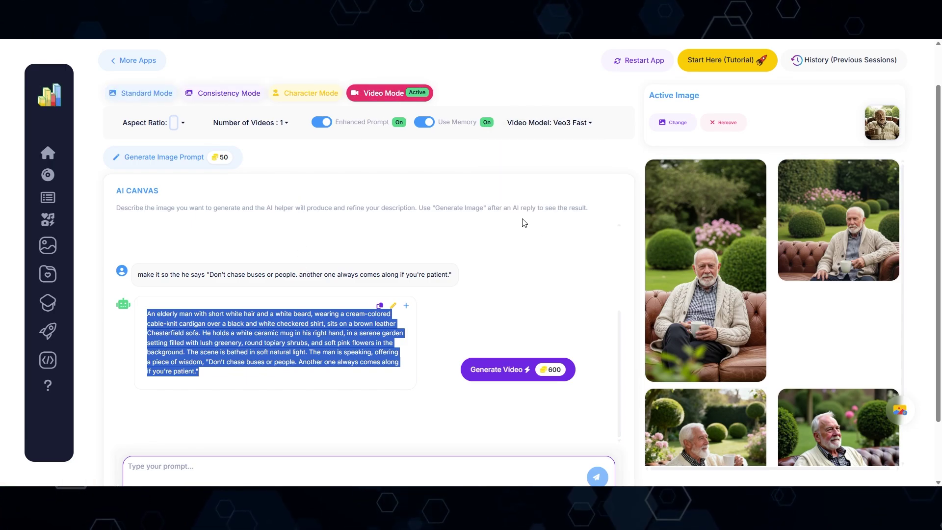
pyautogui.moveTo(685, 231)
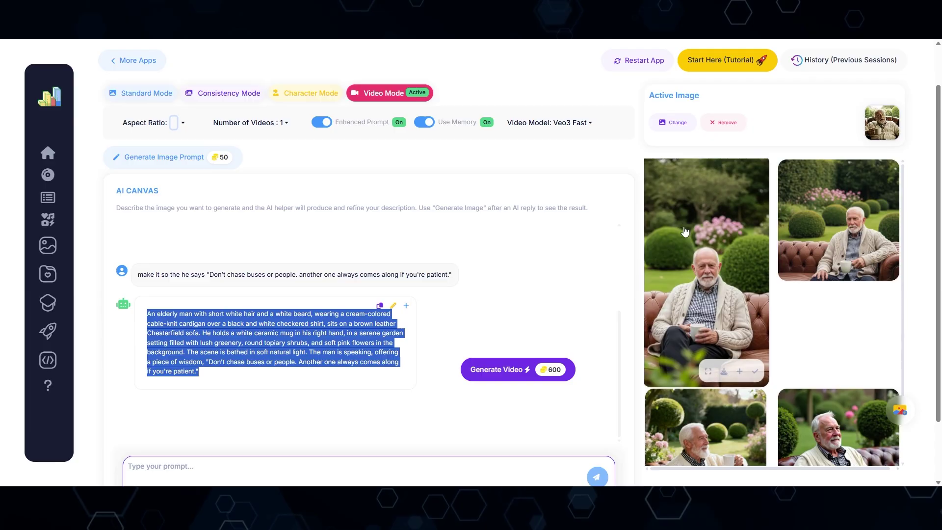
pyautogui.click(755, 369)
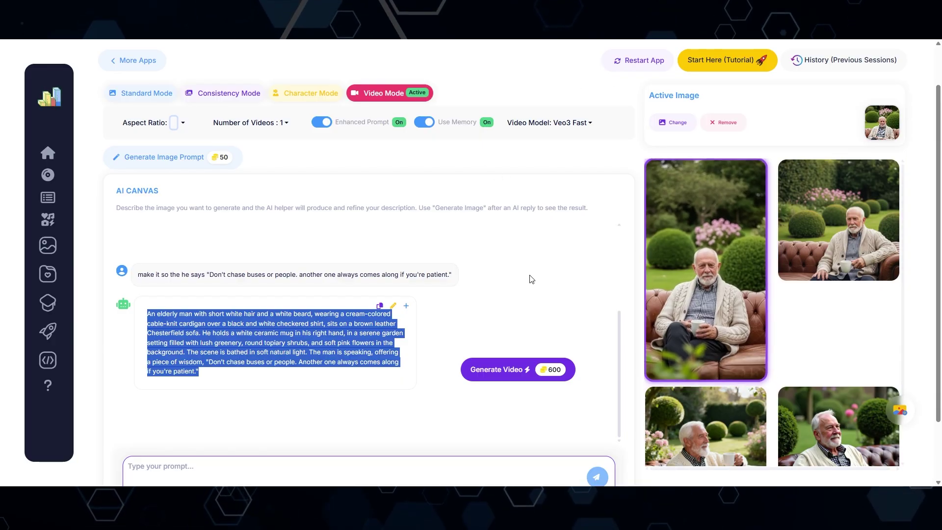
pyautogui.click(506, 371)
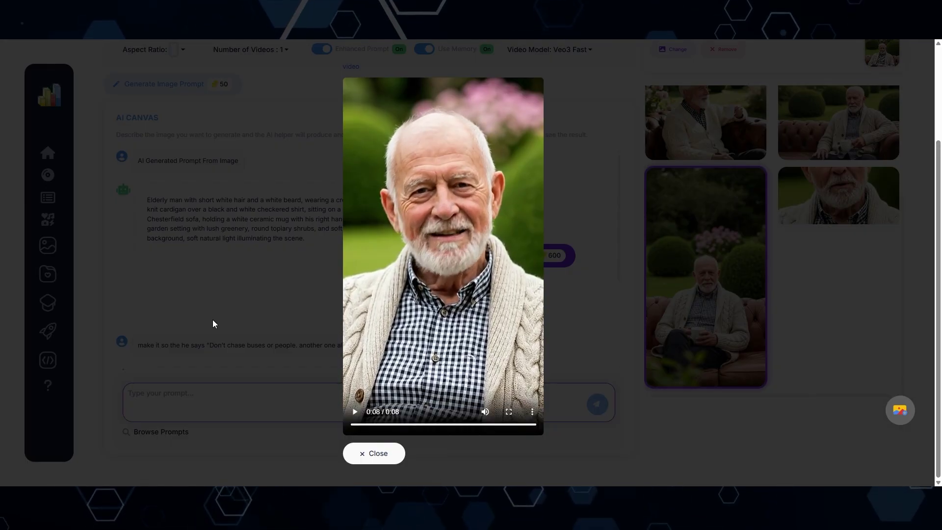
pyautogui.click(213, 324)
# Change the active image to the library picture of the elderly man in a dark leather armchair.
pyautogui.scroll(3, 632, 231)
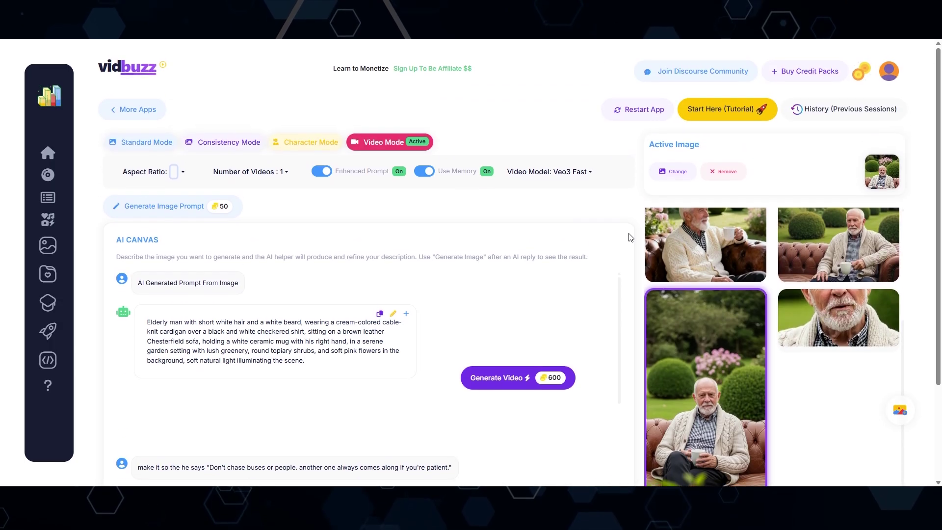
pyautogui.click(680, 177)
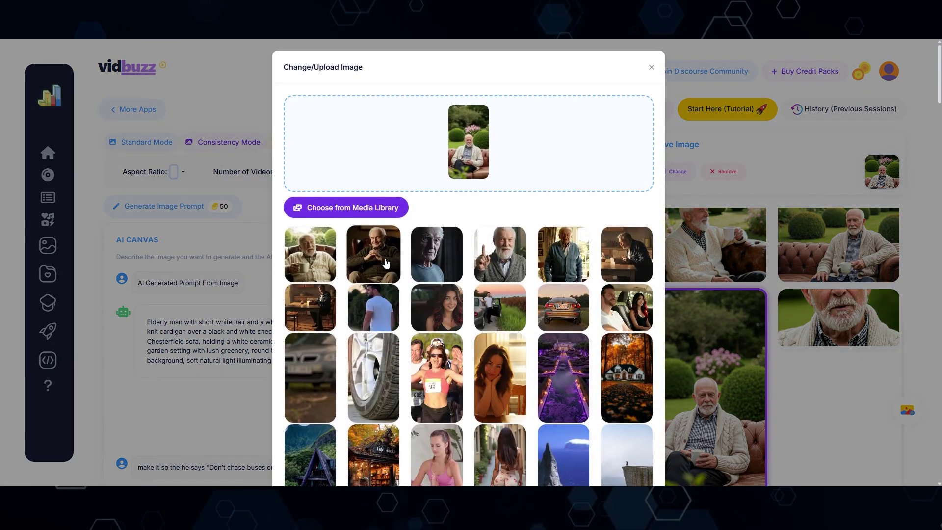
pyautogui.click(386, 263)
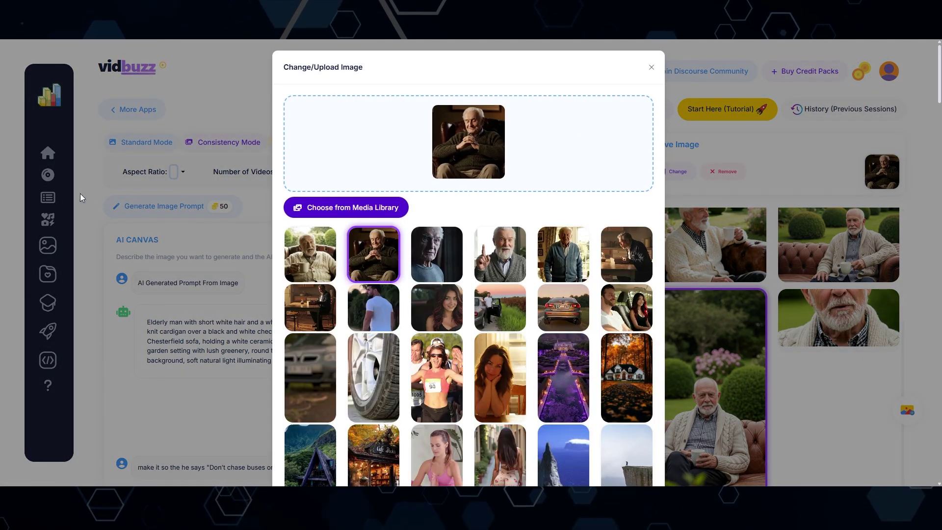
pyautogui.click(80, 193)
# Generate a prompt from the armchair image, create an image from it in Standard Mode with Google Imagen4 and view it at full size.
pyautogui.click(112, 203)
pyautogui.scroll(-1, 197, 324)
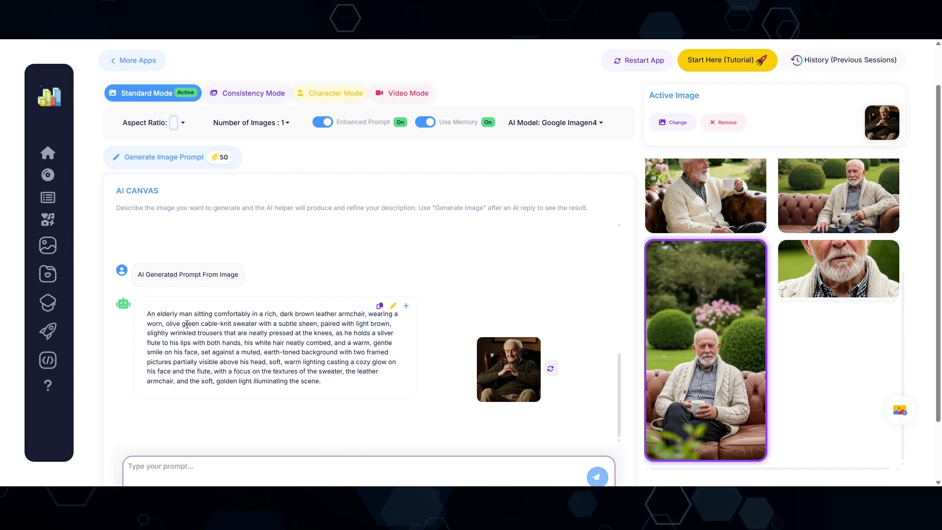
pyautogui.moveTo(160, 323); pyautogui.dragTo(325, 370)
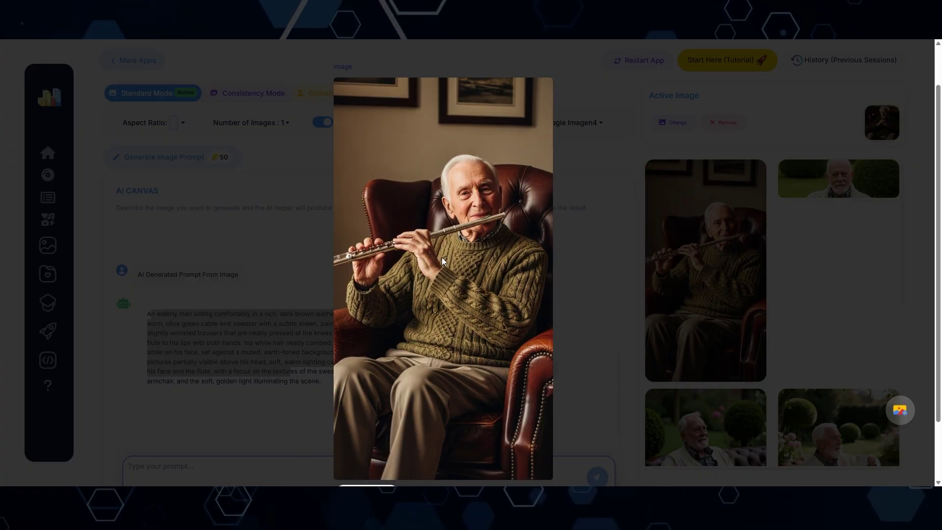
pyautogui.click(370, 463)
# Ask the AI helper to refine the armchair prompt with "make it so he is holding some coffee" and review the rewritten prompt.
pyautogui.scroll(-2, 422, 368)
pyautogui.click(170, 390)
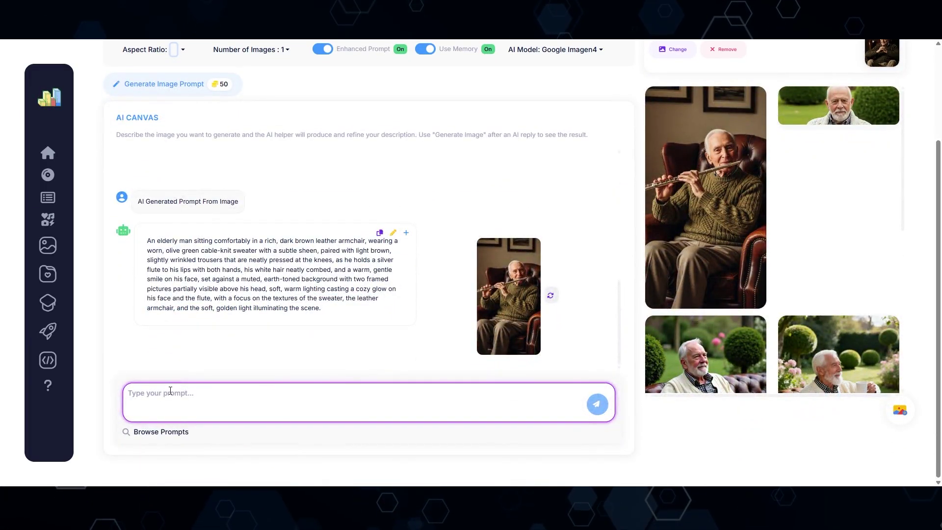
pyautogui.write('make it so he is holding some coffee')
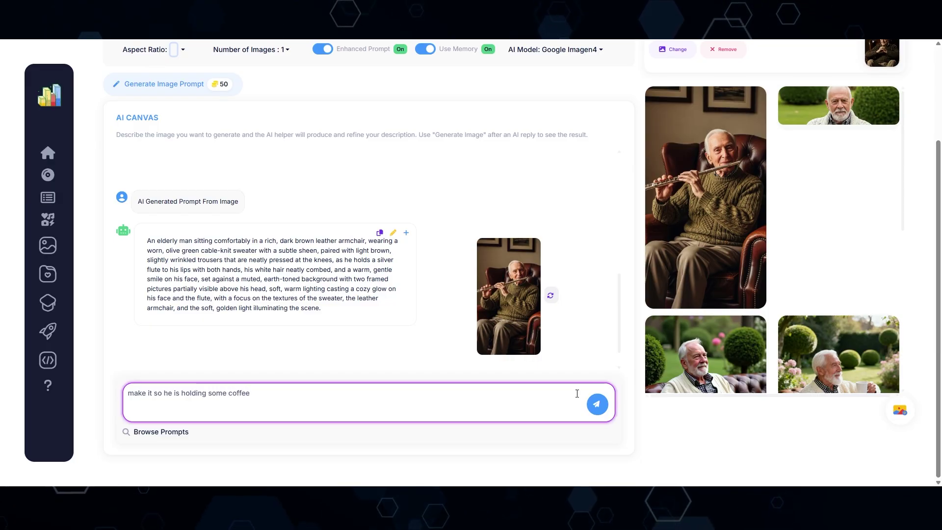
pyautogui.click(598, 404)
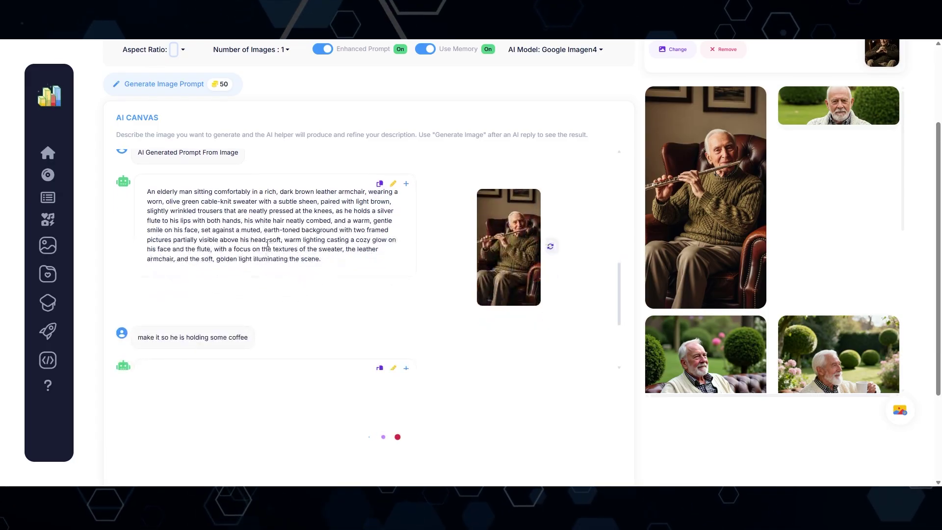
pyautogui.moveTo(156, 240); pyautogui.dragTo(352, 298)
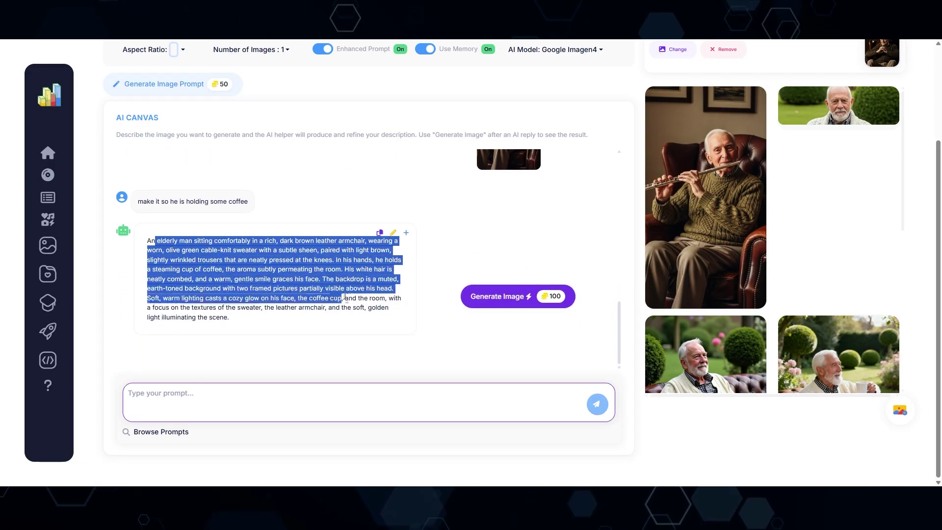
# Generate an image from the coffee version of the armchair prompt and view it at full size.
pyautogui.click(510, 297)
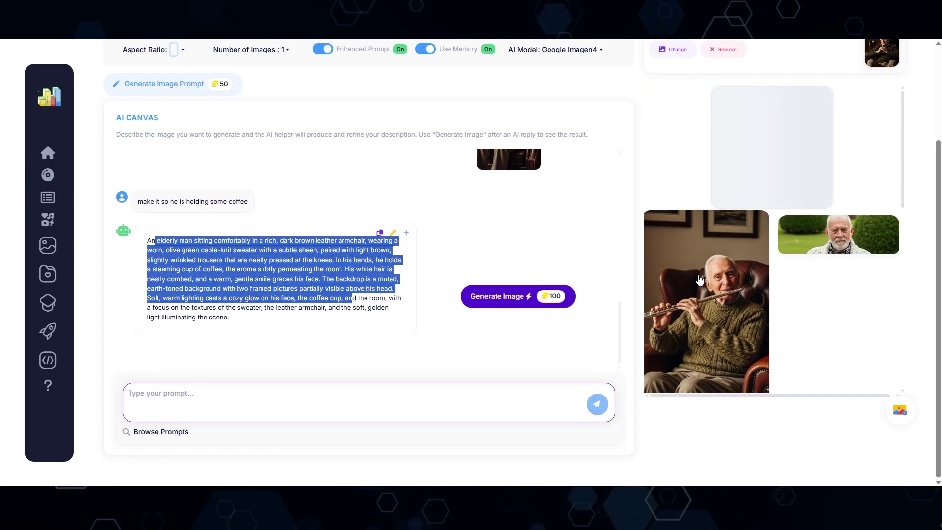
pyautogui.click(704, 297)
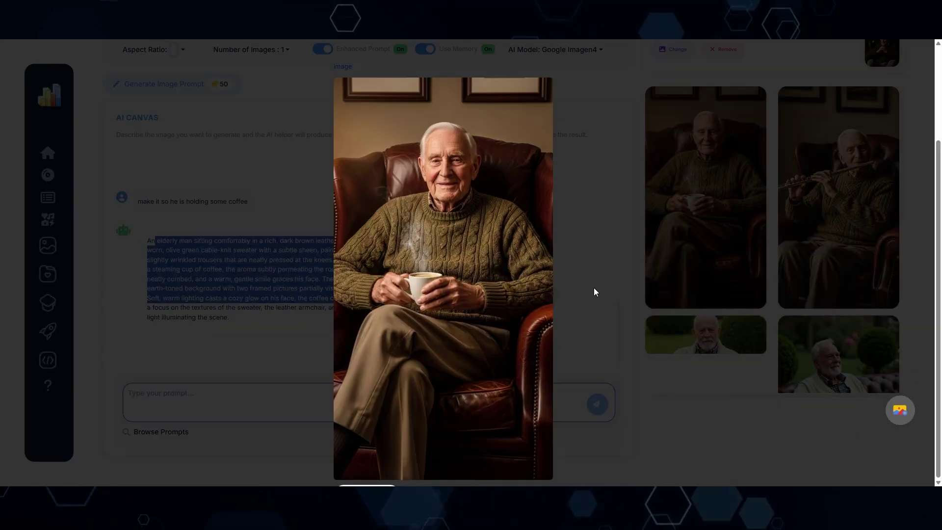
pyautogui.click(579, 266)
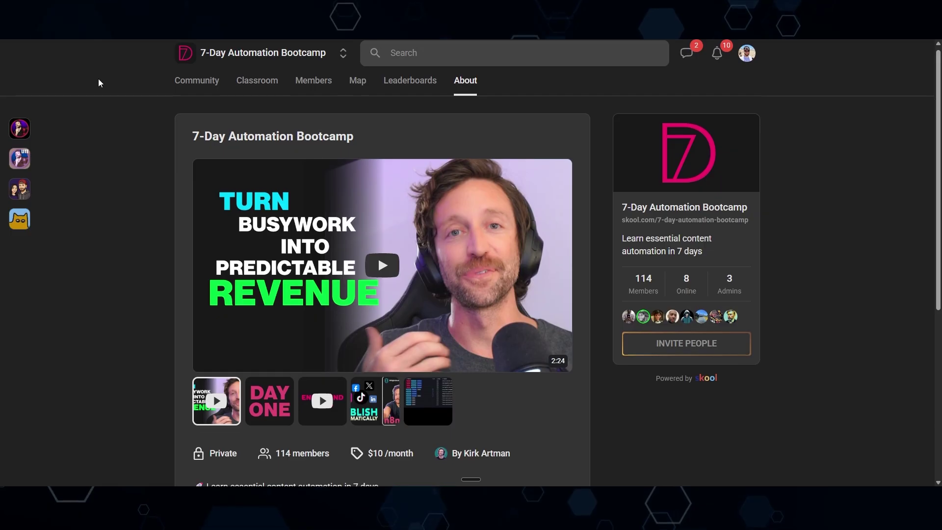
# Switch to Skool and look through the 7-Day Automation Bootcamp's About page, including its price and course description.
pyautogui.scroll(-2, 98, 79)
pyautogui.scroll(-3, 100, 85)
pyautogui.scroll(3, 105, 93)
pyautogui.scroll(2, 114, 179)
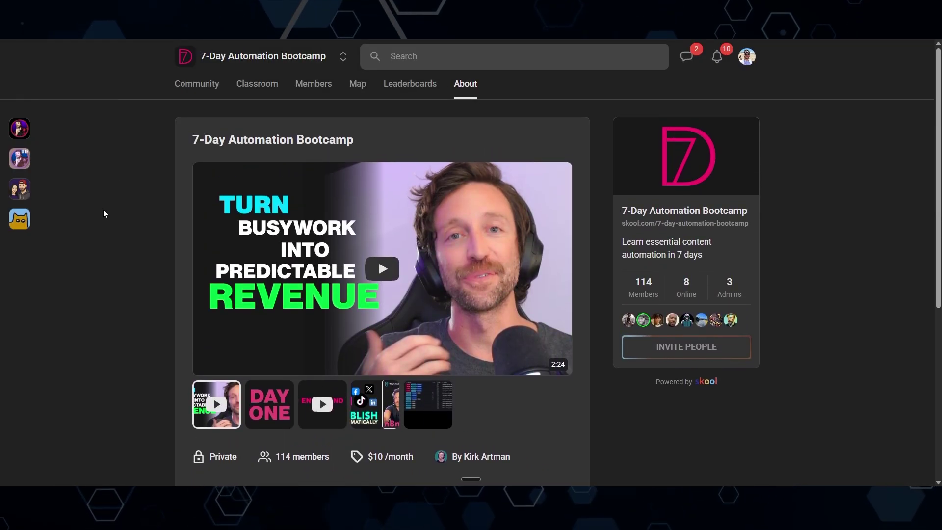
pyautogui.scroll(-4, 100, 214)
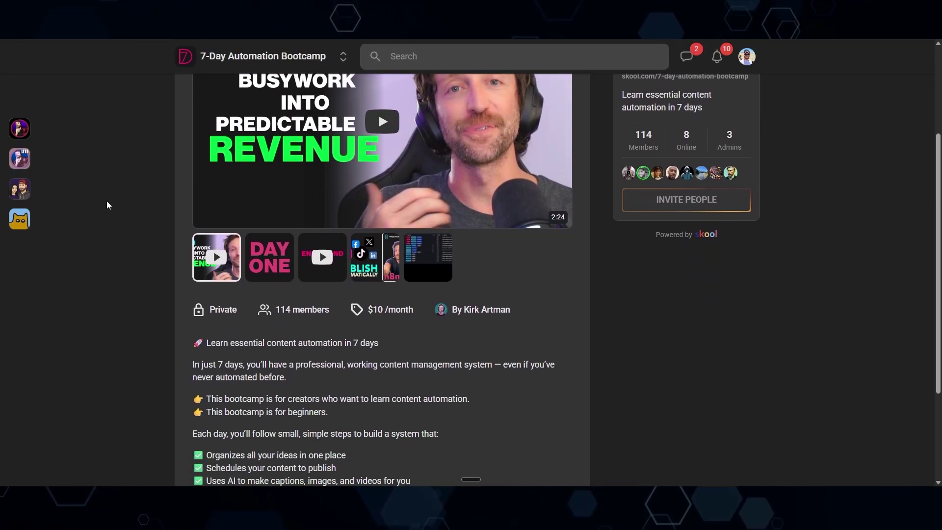
pyautogui.scroll(4, 106, 201)
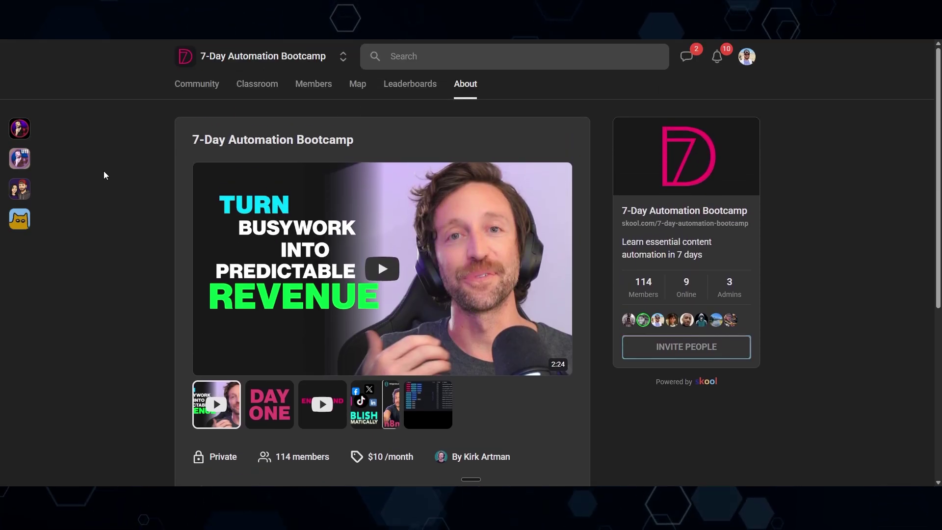
pyautogui.scroll(-3, 126, 147)
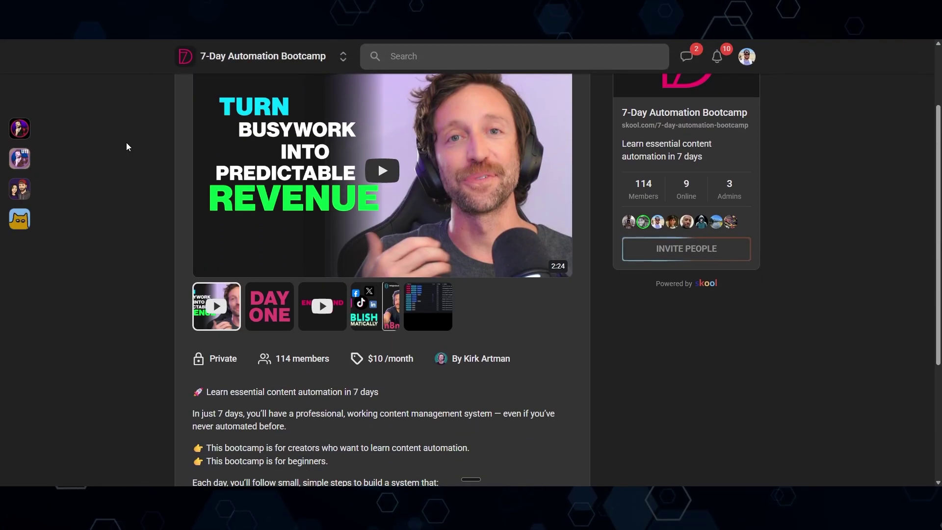
pyautogui.scroll(-1, 126, 147)
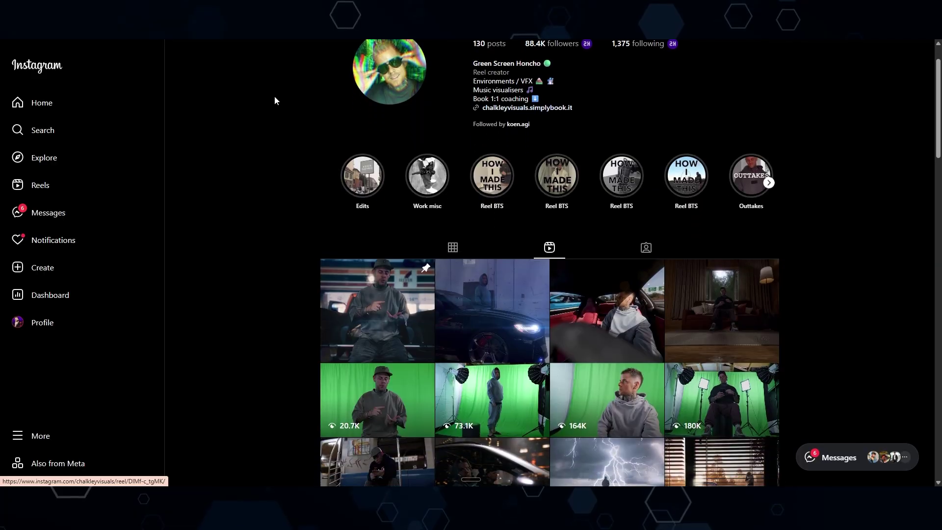
# Switch to Instagram and browse the green-screen creator's reels, comparing the finished scenes with the studio footage.
pyautogui.scroll(-1, 271, 102)
pyautogui.scroll(2, 270, 102)
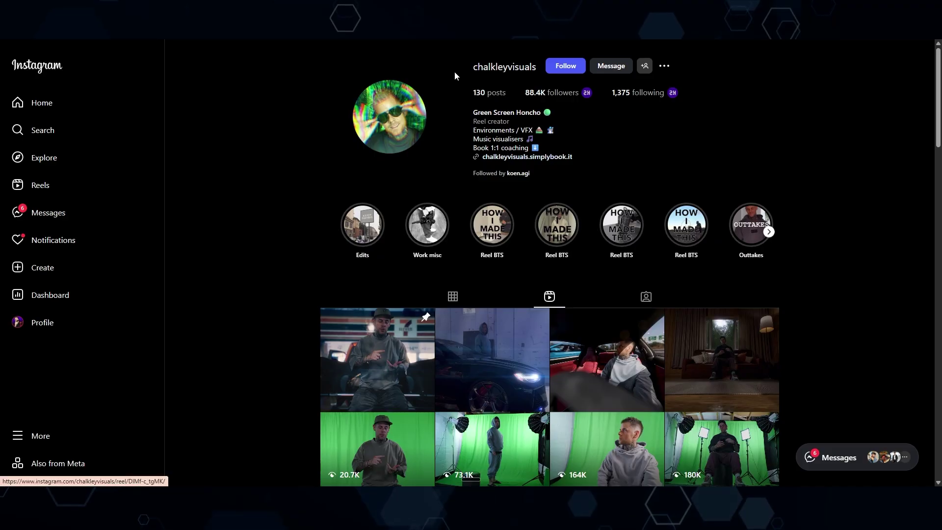
pyautogui.scroll(-8, 277, 88)
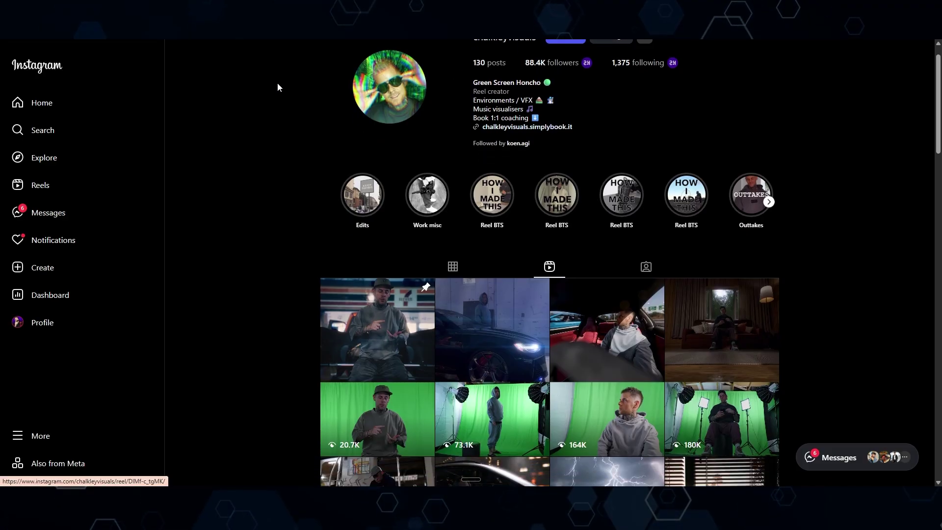
pyautogui.scroll(-2, 240, 74)
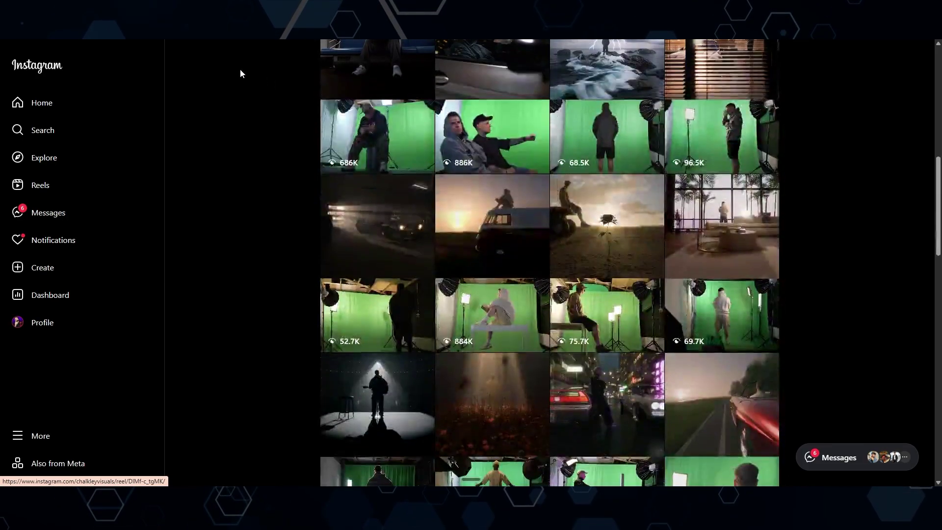
pyautogui.scroll(-2, 240, 73)
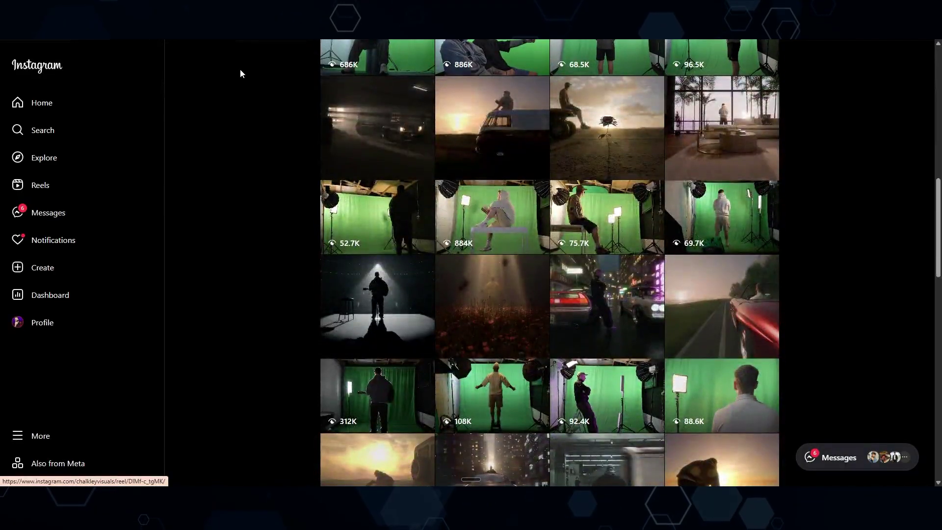
# Open the creator's "Van life" reel from the profile grid and compare its sunset scene with the green-screen footage.
pyautogui.scroll(-2, 240, 74)
pyautogui.scroll(1, 240, 74)
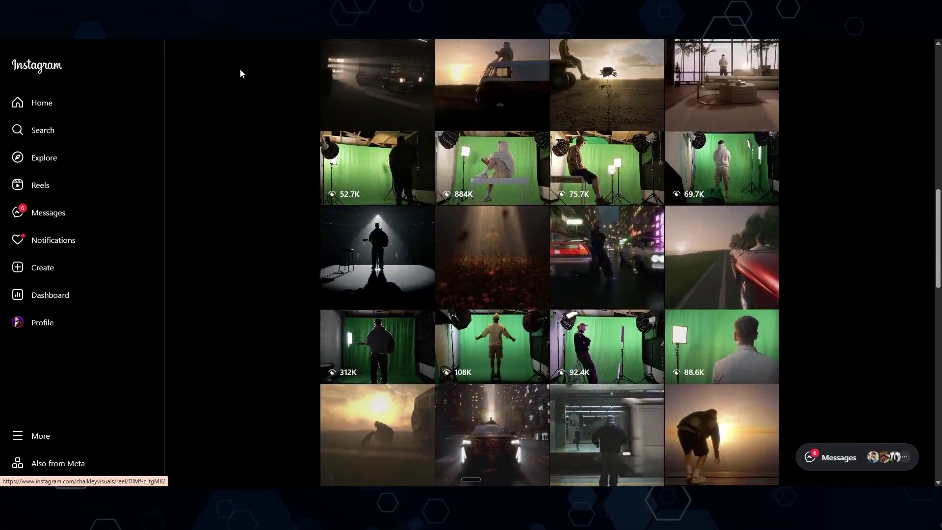
pyautogui.scroll(3, 228, 135)
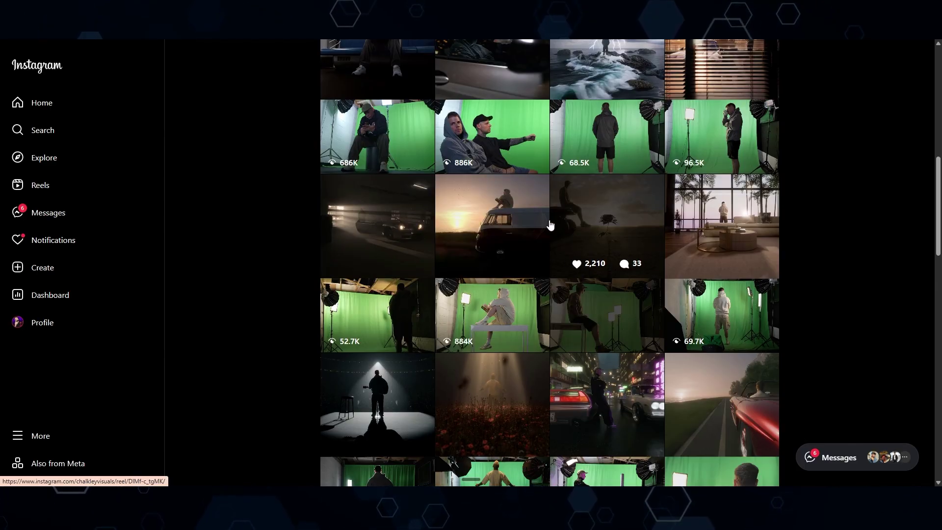
pyautogui.click(496, 223)
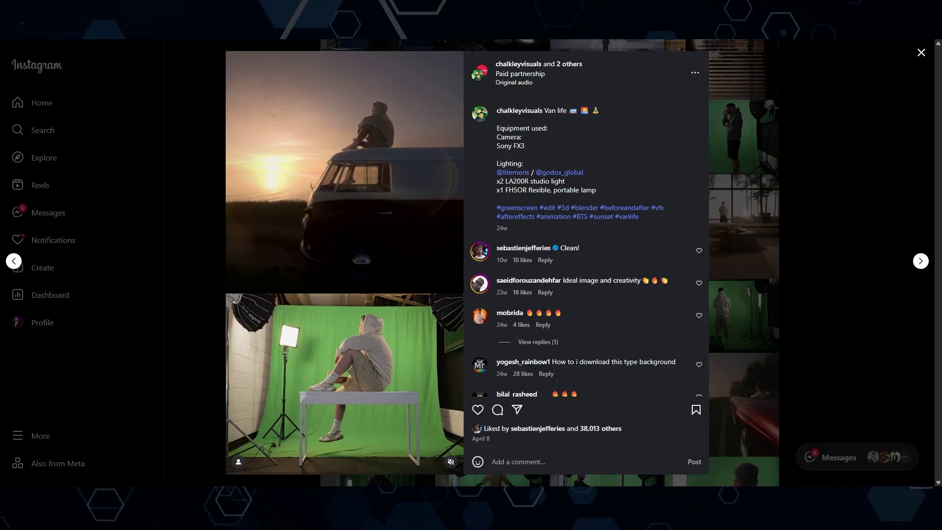
pyautogui.click(139, 199)
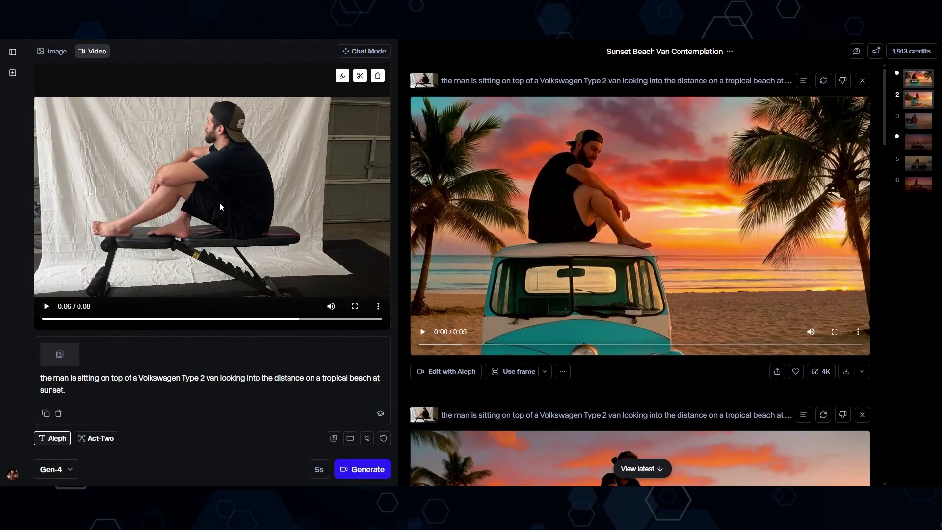
# Switch to Runway, review the bench clip and its Volkswagen Type 2 van beach prompt, and play the first Aleph result.
pyautogui.click(214, 190)
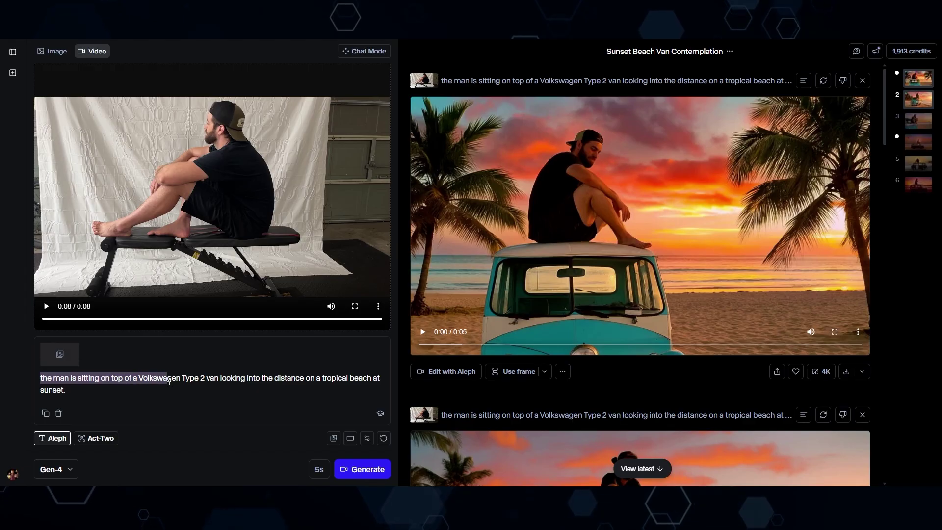
pyautogui.moveTo(212, 383); pyautogui.dragTo(275, 381)
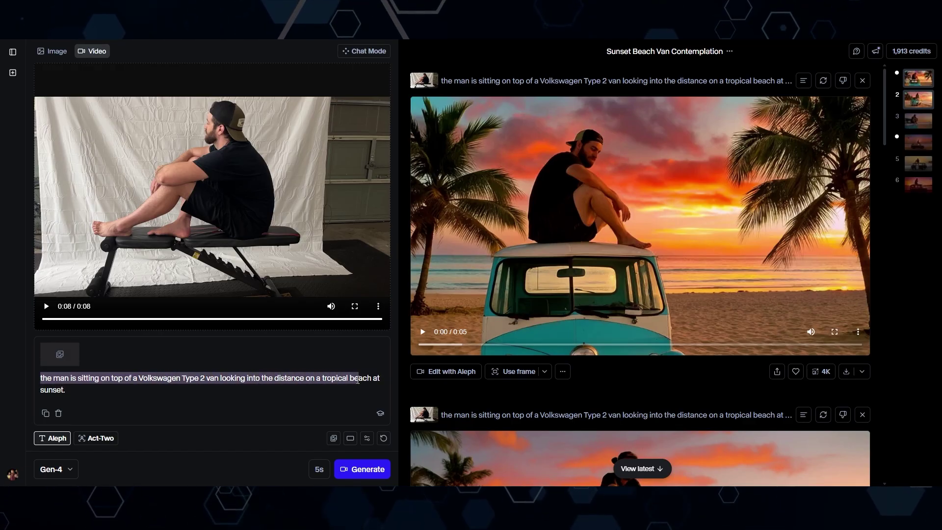
pyautogui.moveTo(45, 389); pyautogui.dragTo(73, 391)
pyautogui.click(519, 175)
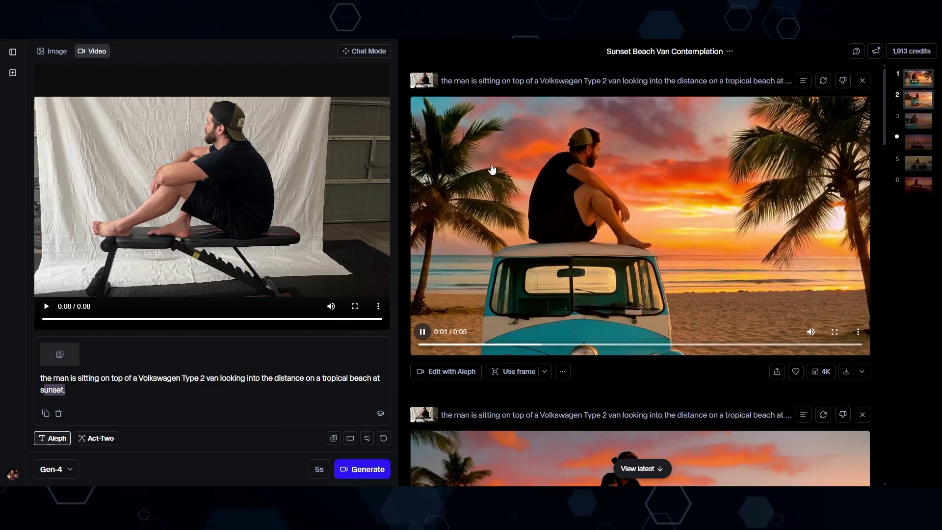
# Play and compare the other prompt-only van videos generated in the Sunset Beach Van Contemplation session.
pyautogui.scroll(-6, 519, 175)
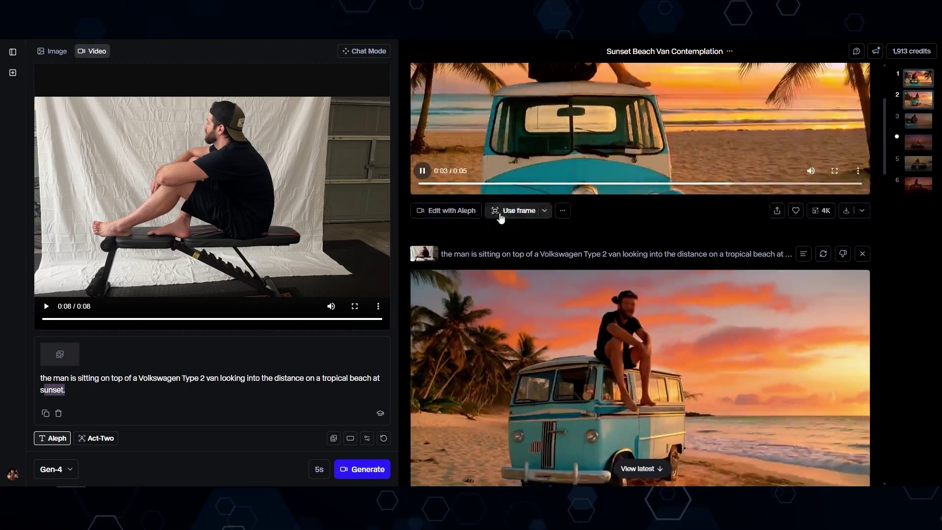
pyautogui.click(423, 372)
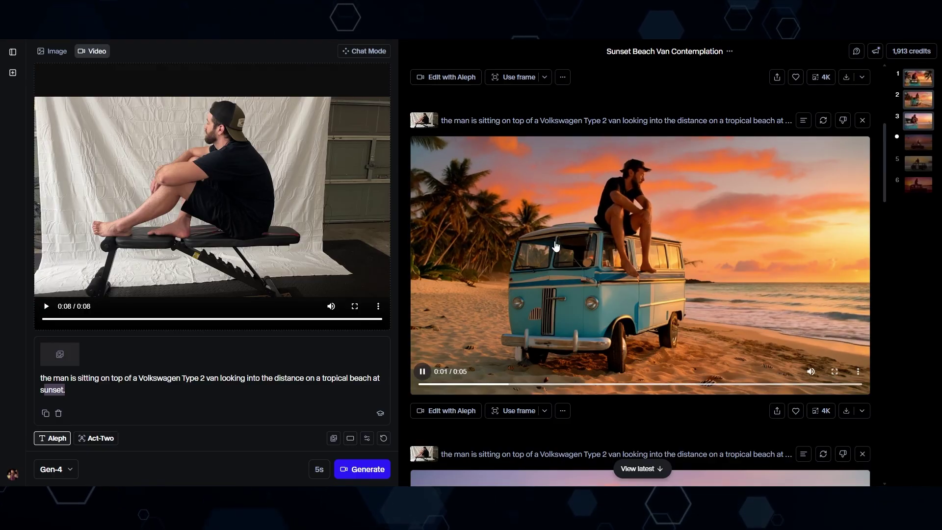
pyautogui.scroll(-3, 517, 228)
pyautogui.scroll(-4, 517, 228)
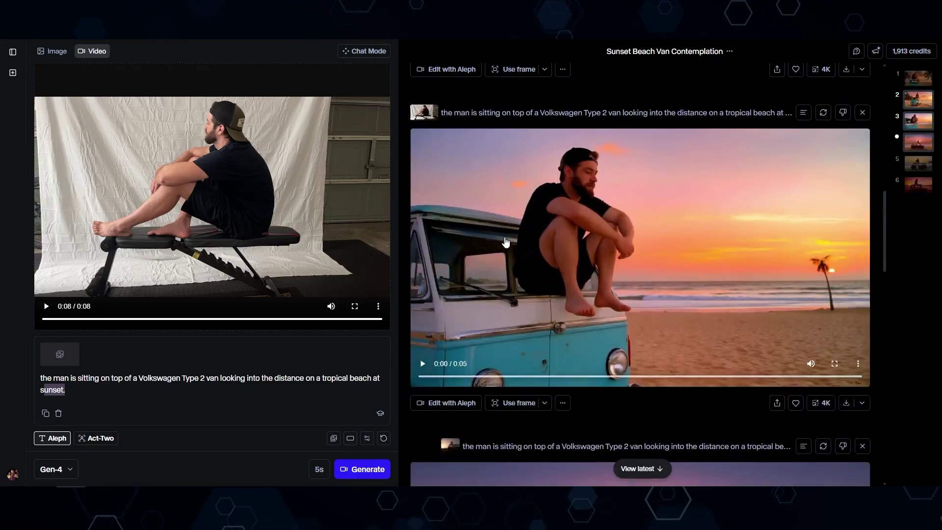
pyautogui.click(422, 363)
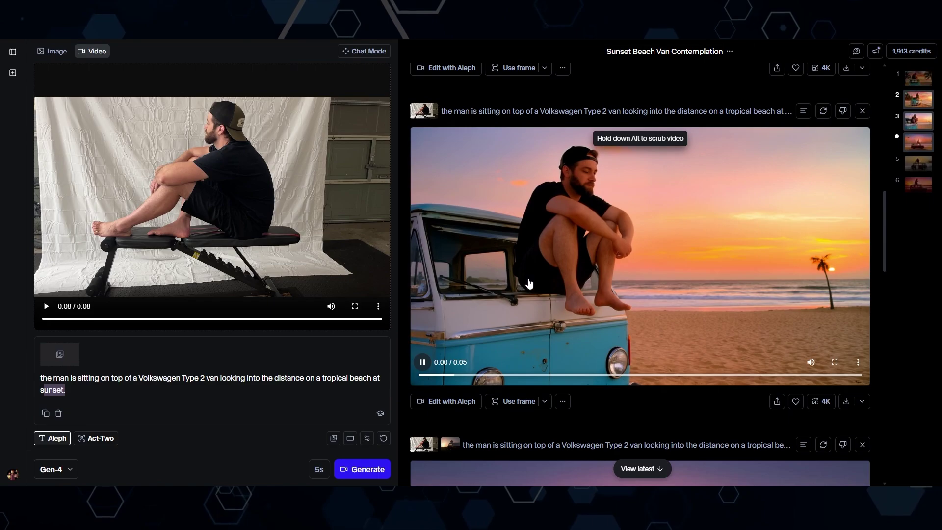
pyautogui.scroll(-5, 534, 291)
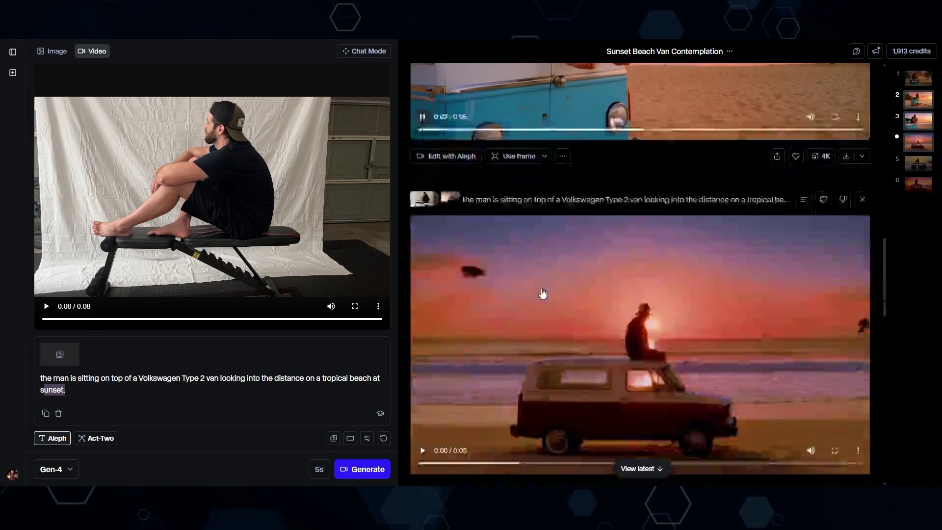
# Add the sunset van still as the reference image for the Aleph prompt and review the reference-based van videos.
pyautogui.moveTo(408, 141); pyautogui.dragTo(88, 370)
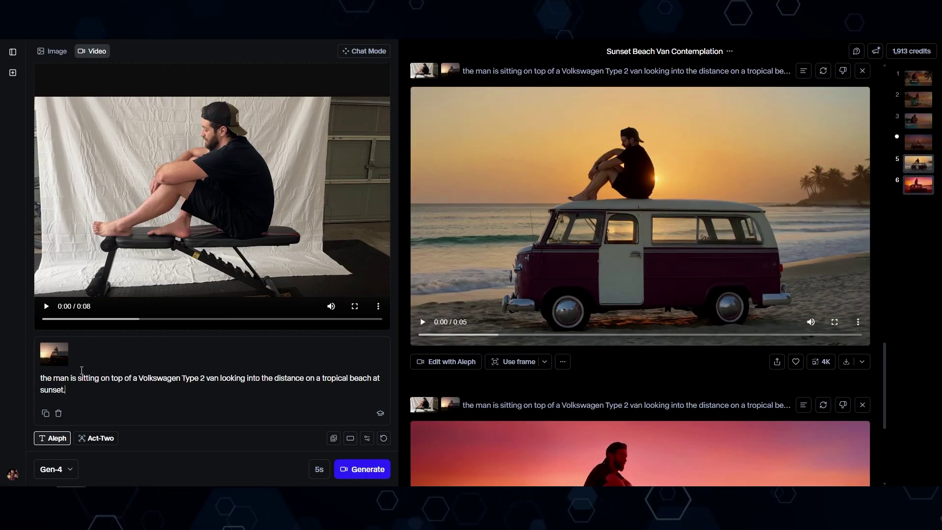
pyautogui.moveTo(439, 237)
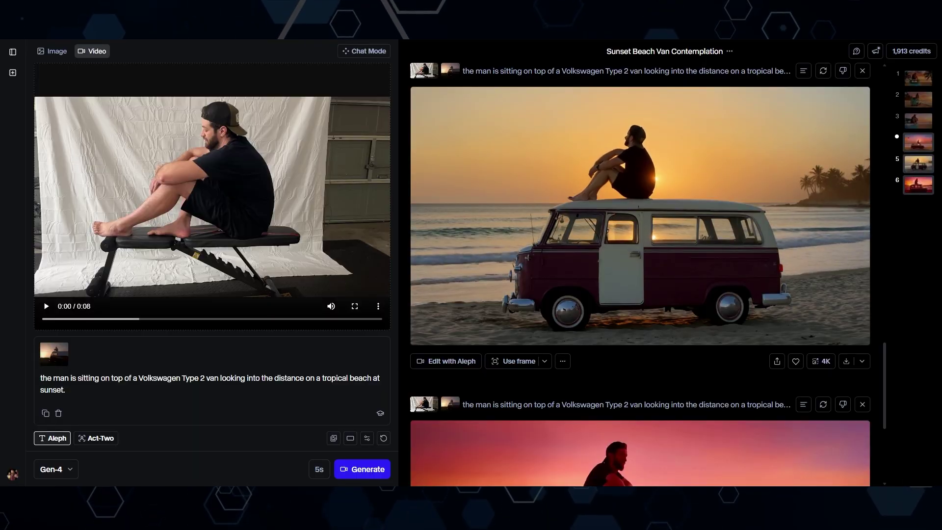
pyautogui.scroll(-5, 495, 259)
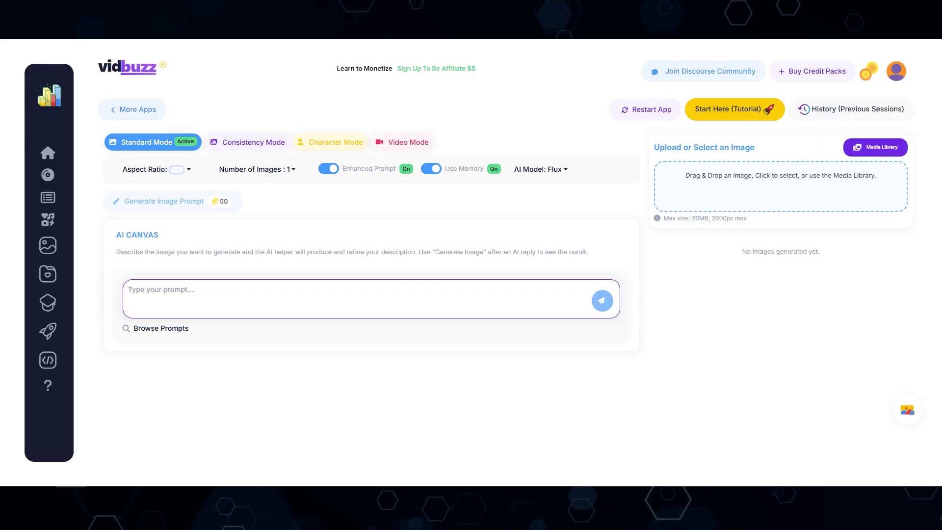
# Switch to Vidbuzz AI Canvas, upload the sunset van still, generate an image prompt from it, and inspect the resulting van images.
pyautogui.moveTo(732, 218); pyautogui.dragTo(696, 197)
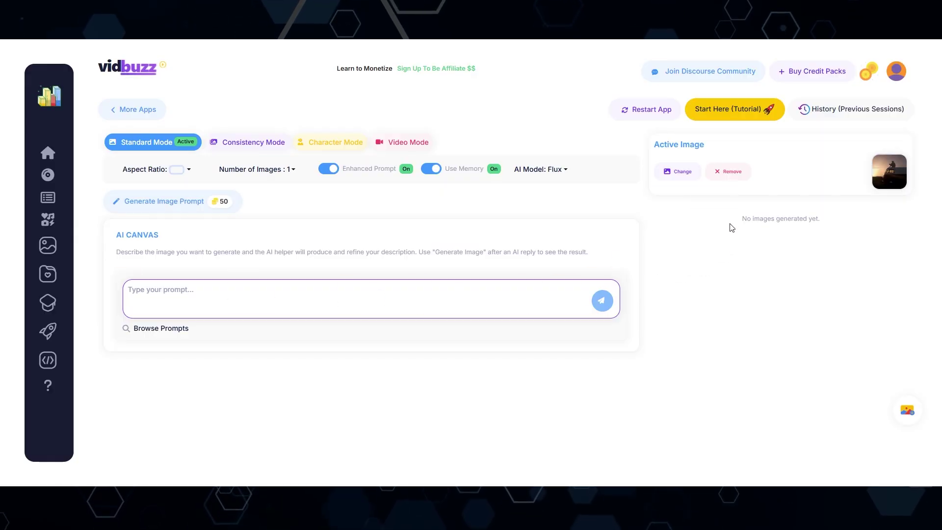
pyautogui.click(196, 203)
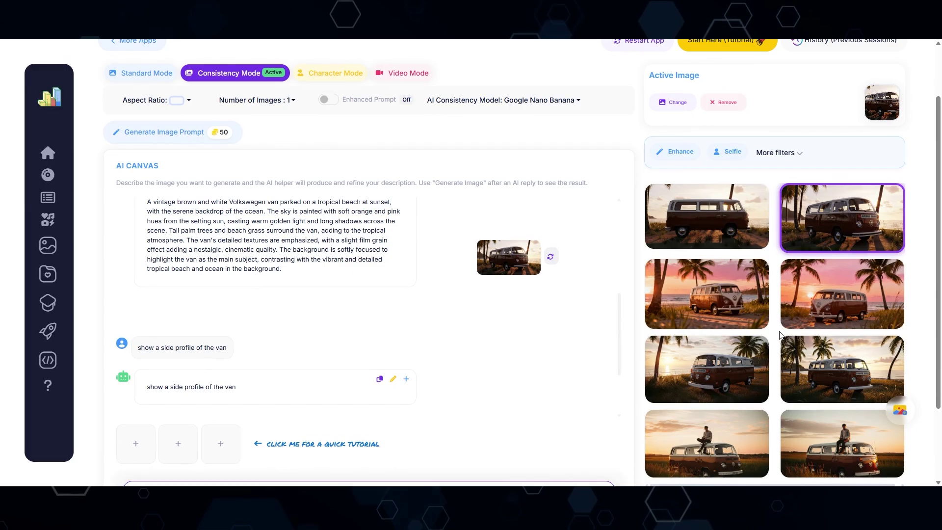
pyautogui.scroll(1, 780, 335)
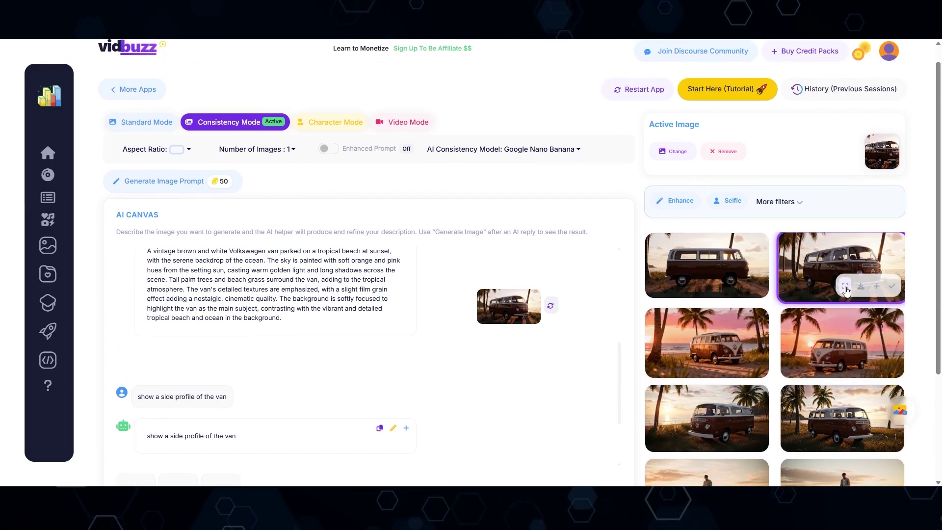
pyautogui.click(832, 292)
pyautogui.click(463, 387)
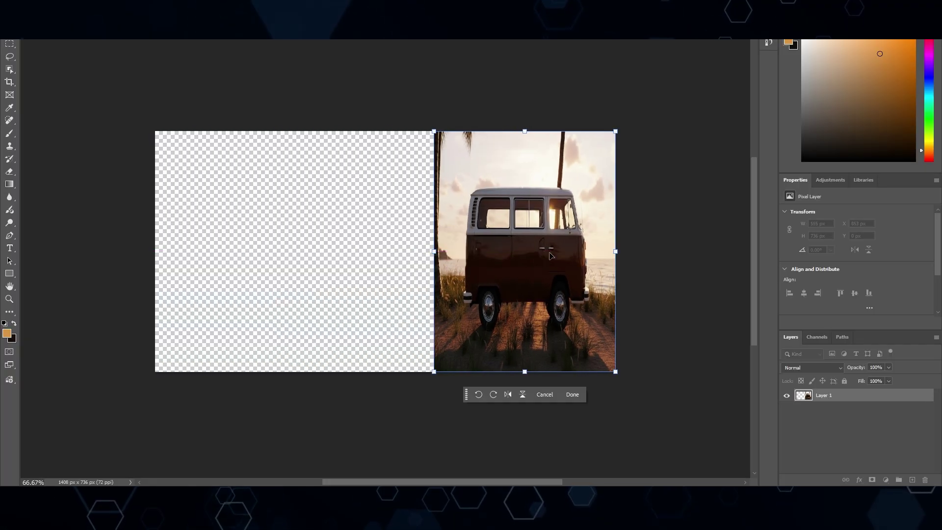
# Switch to Photoshop and mirror the side-profile van image horizontally so it fills the 1408 x 736 px canvas.
pyautogui.moveTo(617, 251)
pyautogui.mouseDown()
pyautogui.moveTo(620, 237)
pyautogui.moveTo(436, 258)
pyautogui.moveTo(615, 251)
pyautogui.mouseUp()
pyautogui.moveTo(211, 251); pyautogui.dragTo(155, 252)
pyautogui.press('Return')
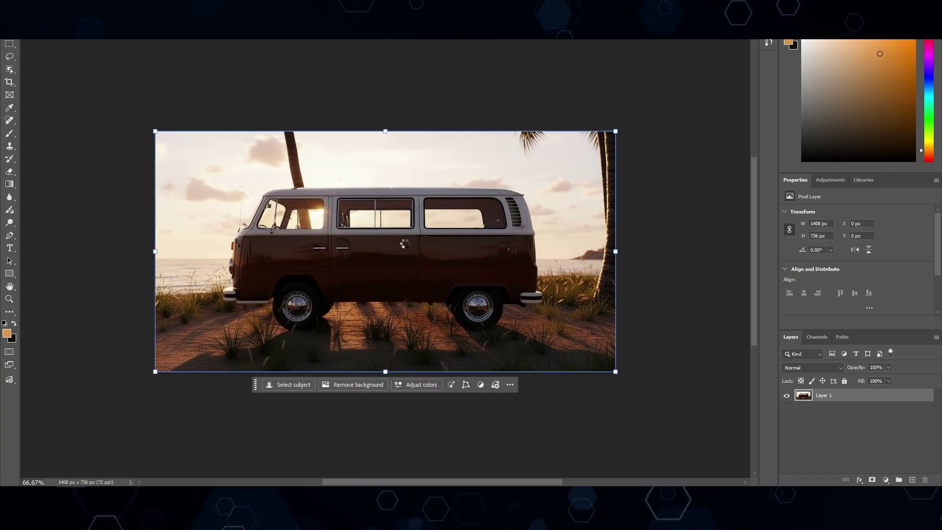
# Place the bench photo over the van scene, remove its background, and scale the man down onto the front of the van roof.
pyautogui.moveTo(358, 220); pyautogui.dragTo(357, 220)
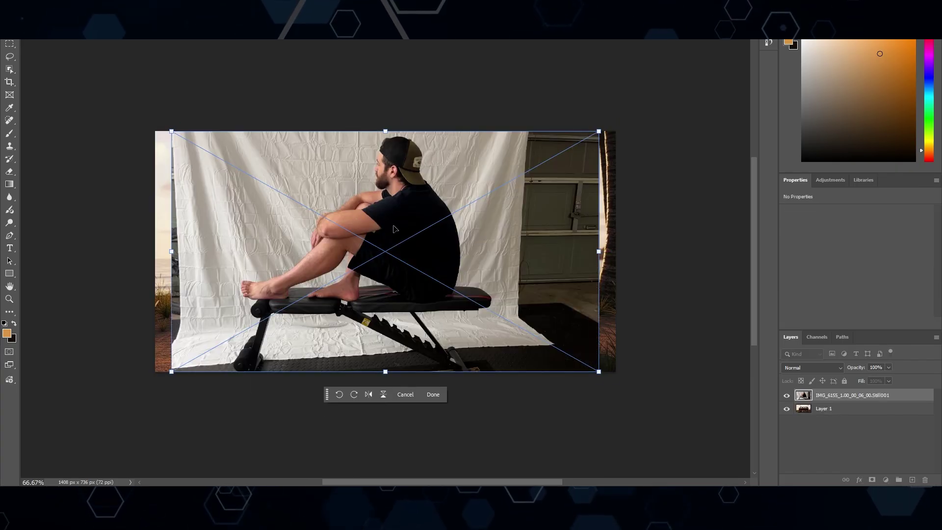
pyautogui.press('Return')
pyautogui.click(353, 384)
pyautogui.moveTo(172, 131); pyautogui.dragTo(383, 248)
pyautogui.moveTo(483, 317); pyautogui.dragTo(342, 171)
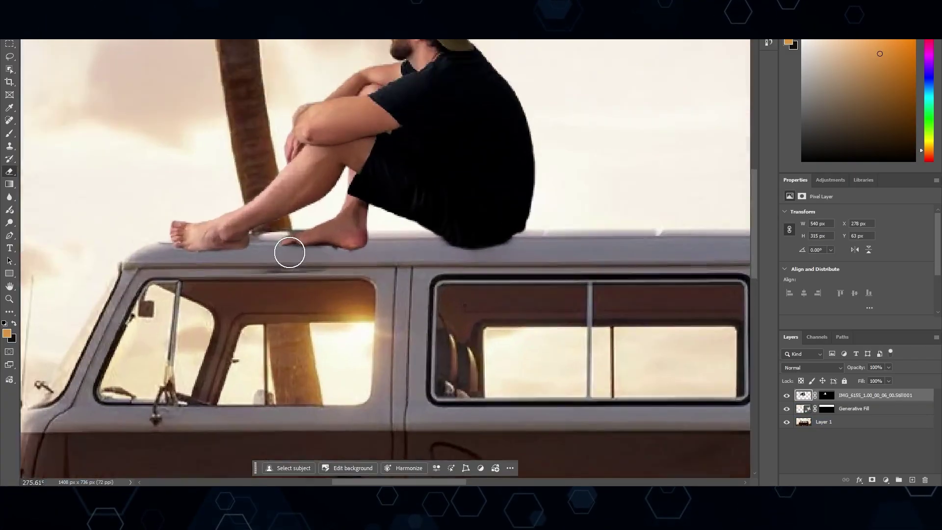
# Check the man's cutout edges around the feet, select his layer, and Harmonize it with the sunset scene.
pyautogui.scroll(10, 326, 248)
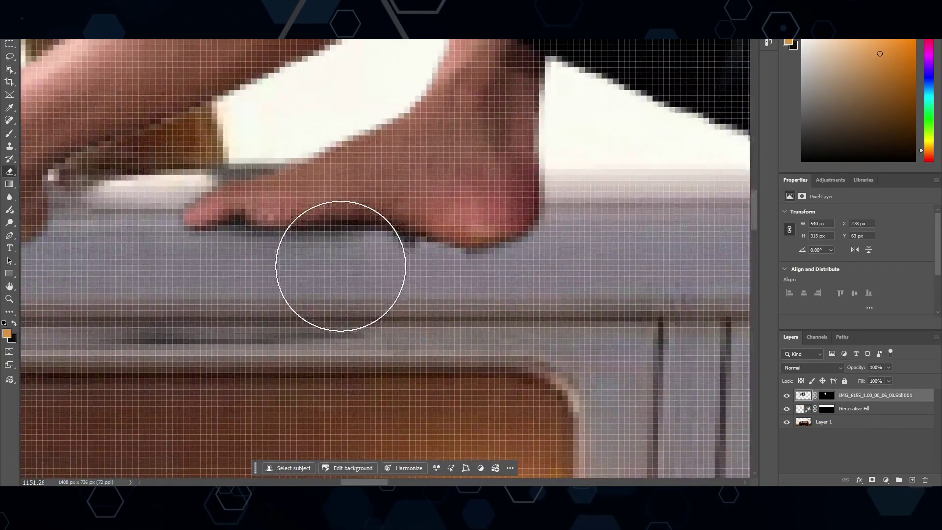
pyautogui.scroll(-5, 340, 265)
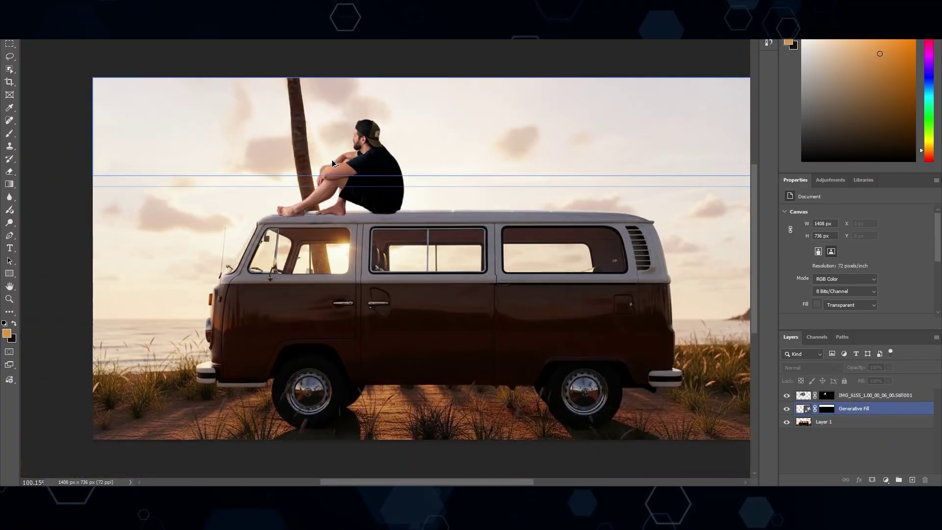
pyautogui.scroll(-1, 332, 160)
pyautogui.click(366, 157)
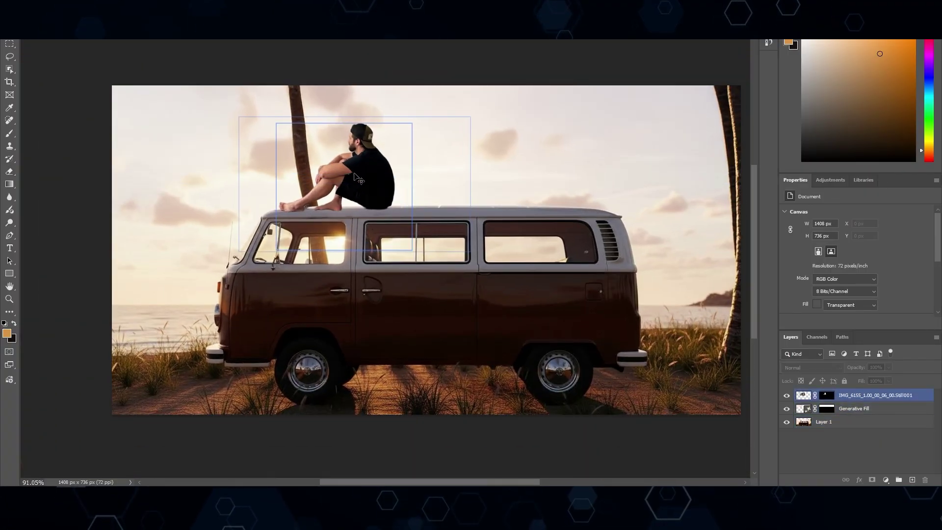
pyautogui.click(356, 178)
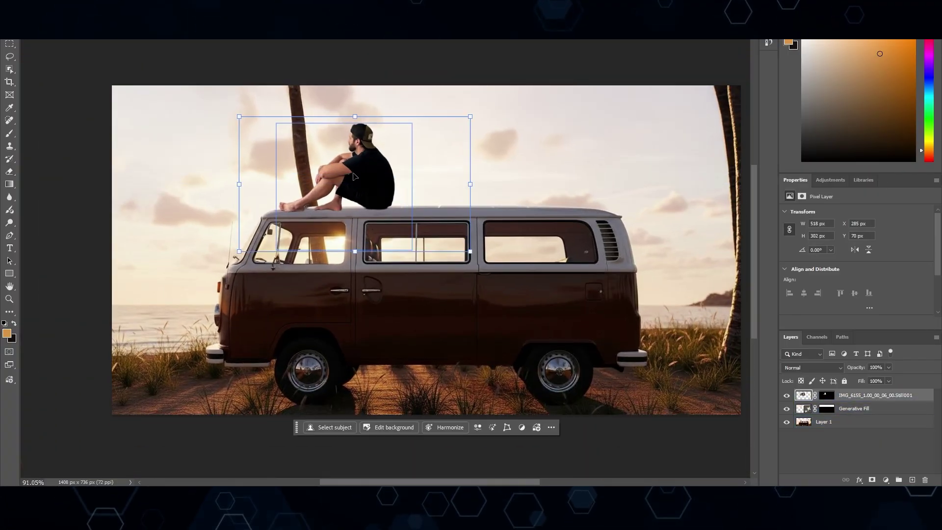
pyautogui.click(449, 427)
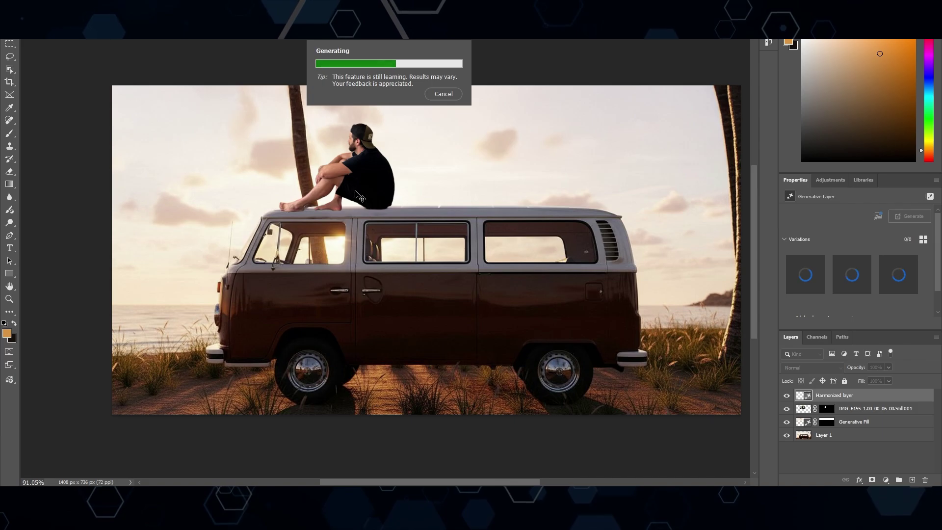
# Toggle the harmonized layer's visibility repeatedly to compare the man's lighting before and after harmonizing.
pyautogui.click(787, 395)
pyautogui.click(787, 397)
pyautogui.click(787, 398)
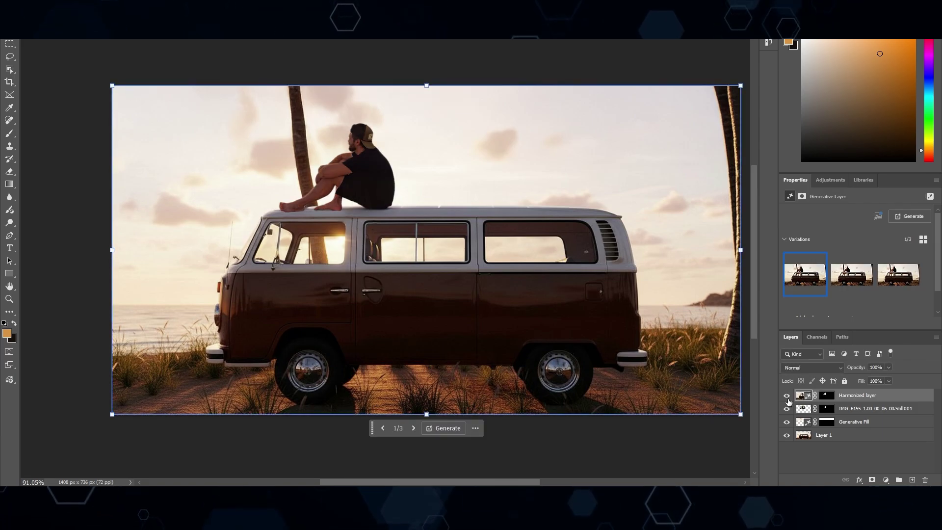
pyautogui.click(787, 397)
pyautogui.click(787, 397)
pyautogui.click(787, 398)
pyautogui.click(788, 397)
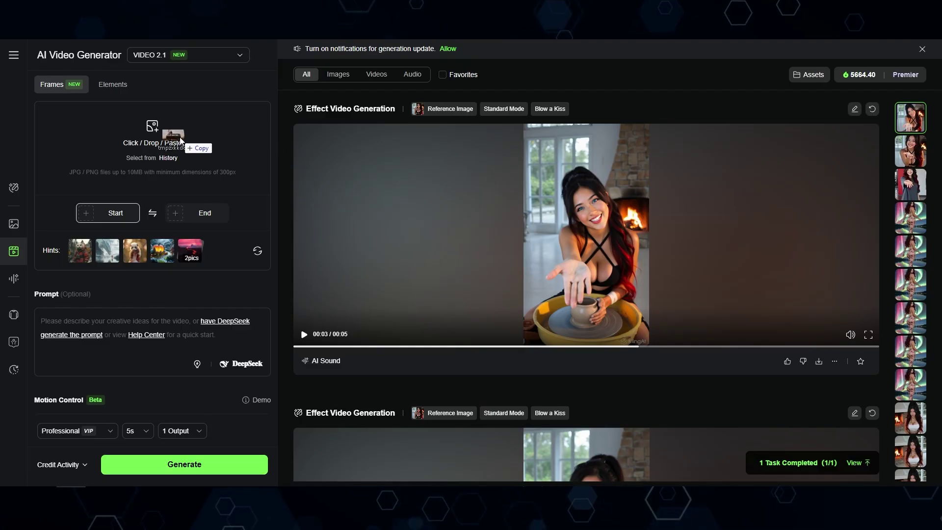
# Switch to Kling AI and generate a VIDEO 2.1 clip from the van composite, prompting the man to lean back at golden hour.
pyautogui.write("A man in black casual clothes and a backwards cap sits cross-legged on top of a vintage van parked on a coastal beach at golden hour. He slowly leans back, placing one arm behind him for support, fully relaxed, as he gazes into the distance. His head gently bobs to a slow rhythm, soaking in the atmosphere. Behind him, warm sunset light casts golden hues across the sky and glistening ocean. A slow crane lift upward reveals more of the tranquil seascape beyond the van. Beach grass sways subtly in the breeze, ocean waves shimmer and roll calmly, while the van and the subject's lower body remain perfectly still. Shot on a Sony A7S III with a 35mm f/2 lens. Keep motion smooth and naturalistic, with grounded micro-physics and cinematic realism.")
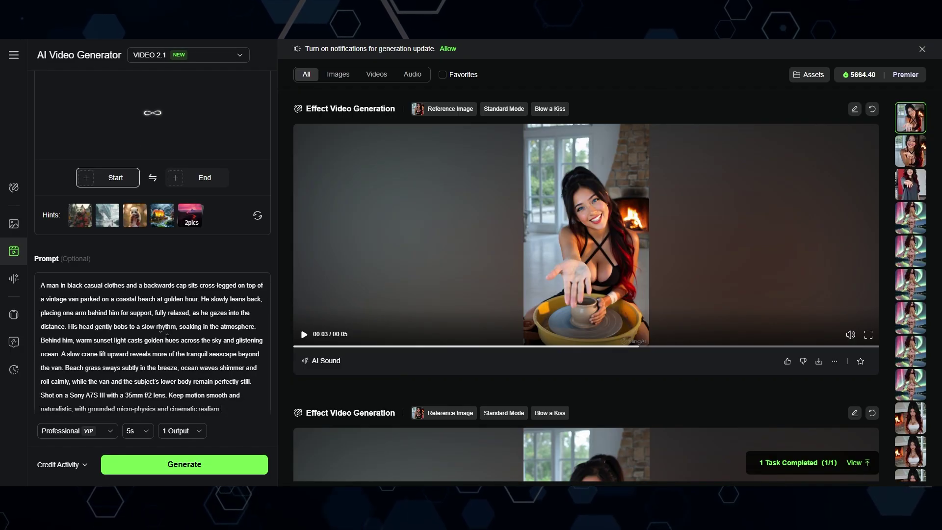
pyautogui.click(218, 463)
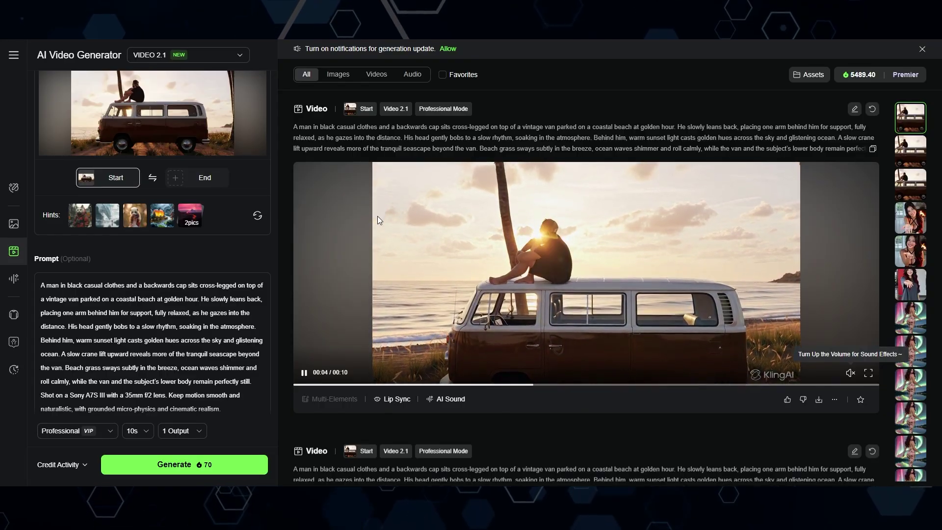
pyautogui.scroll(-5, 378, 221)
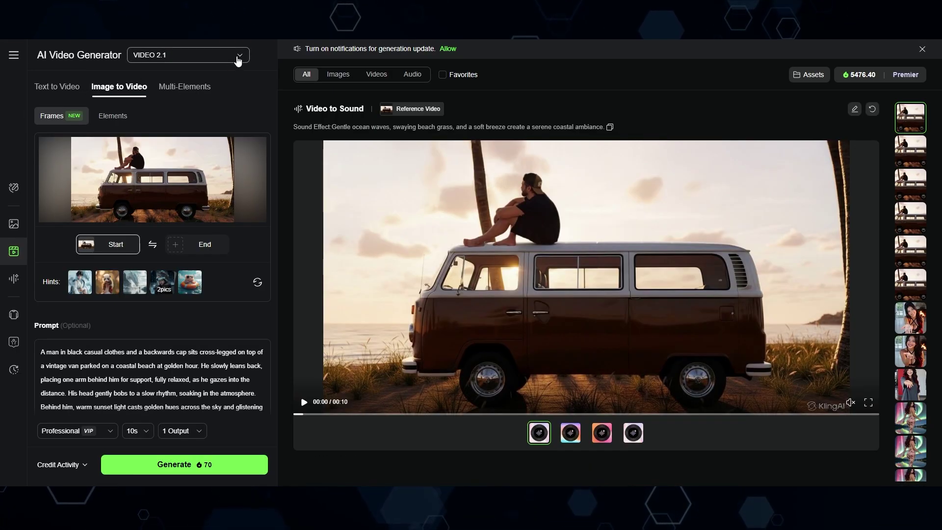
# Change the video model to VIDEO 2.5 Turbo and play the van clip with its added sound effects.
pyautogui.click(241, 58)
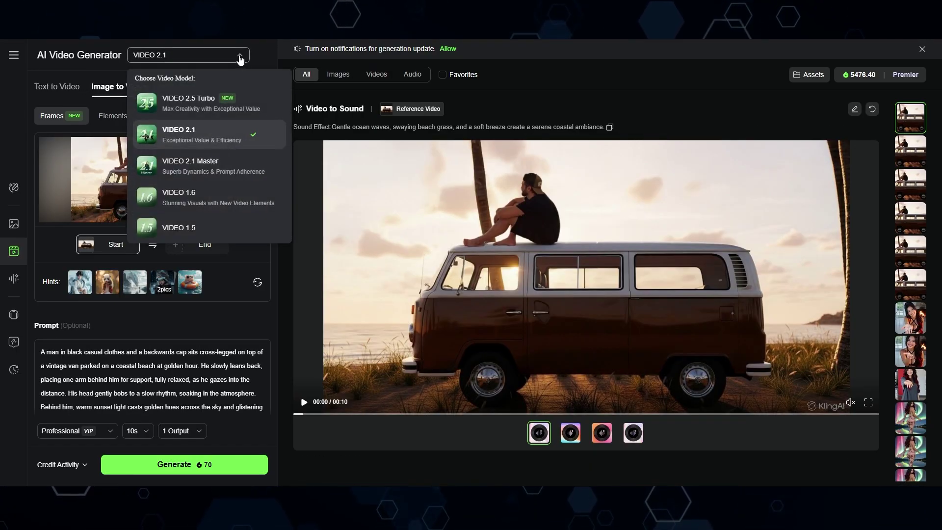
pyautogui.click(198, 109)
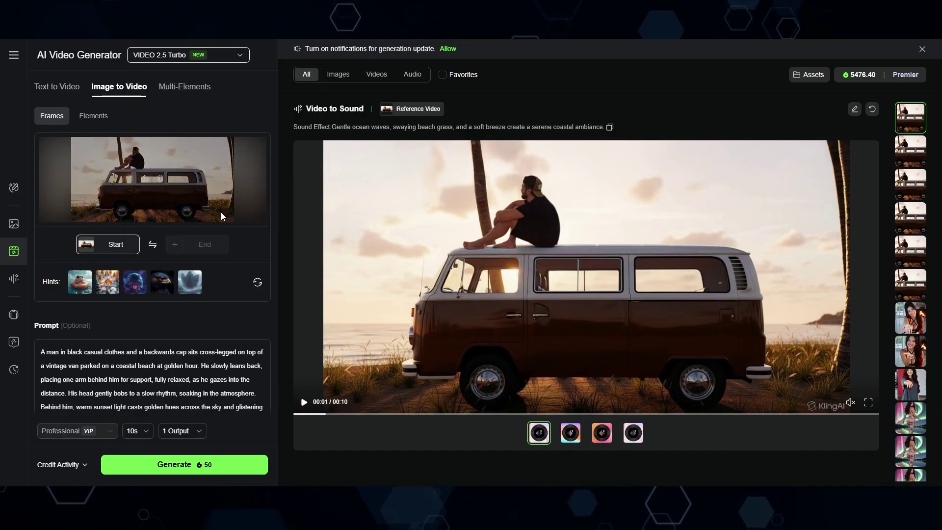
pyautogui.click(375, 311)
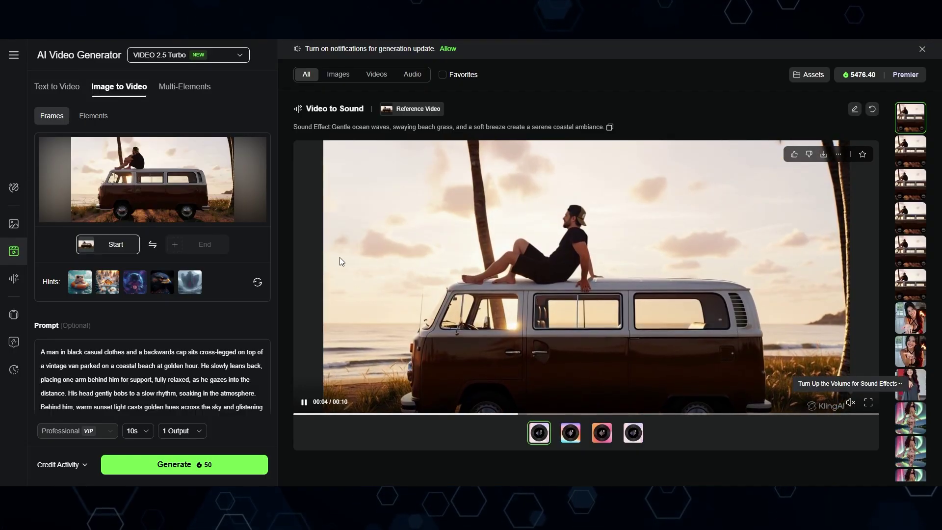
# Switch to Instagram, browse the reel creator's profile, and open the pinned reel of a person flying over grass toward a castle.
pyautogui.click(342, 261)
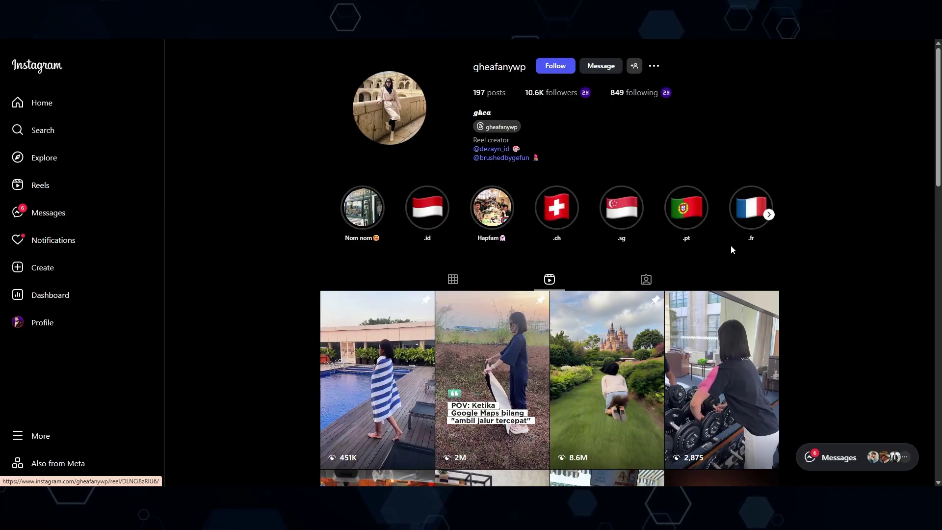
pyautogui.scroll(-3, 835, 123)
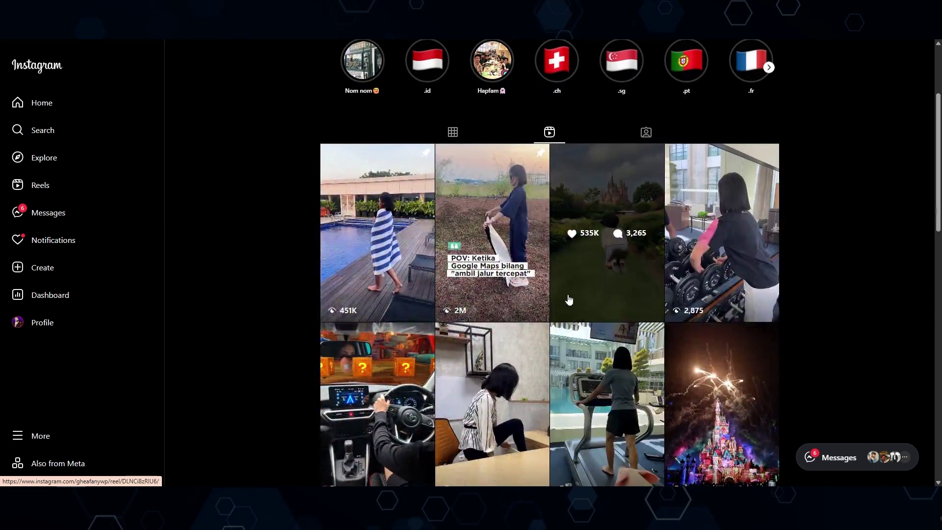
pyautogui.click(592, 275)
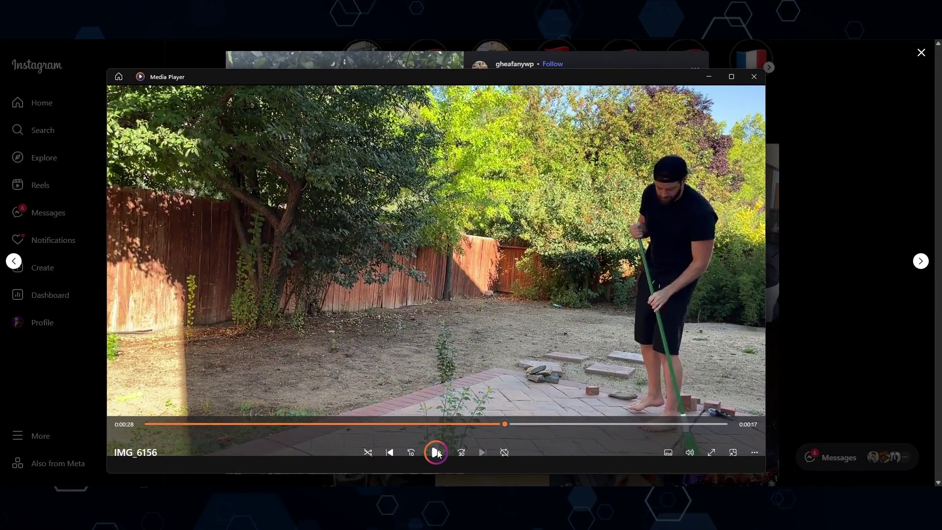
# Play the IMG_6156 backyard footage to the broomstick-straddling pose, and switch to Kling AI to review that start frame and its flight prompt.
pyautogui.click(436, 453)
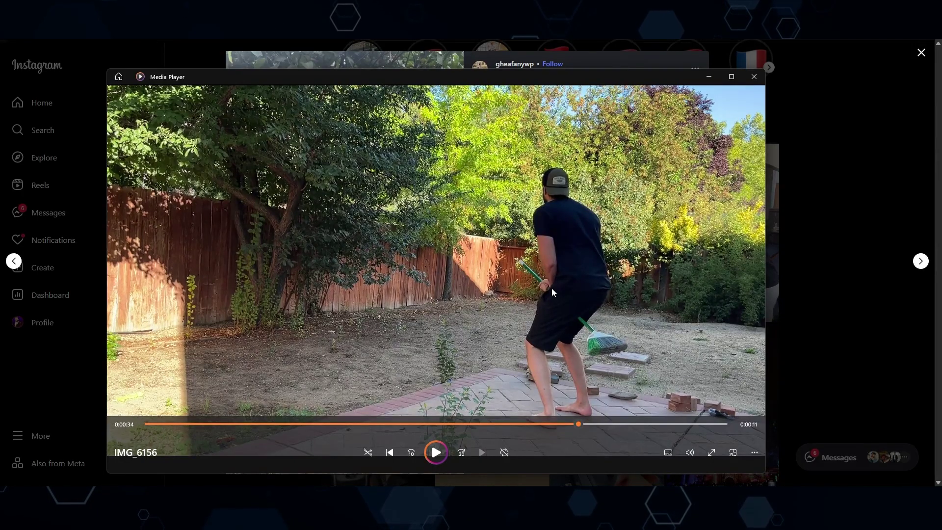
pyautogui.moveTo(0, 147); pyautogui.dragTo(338, 75)
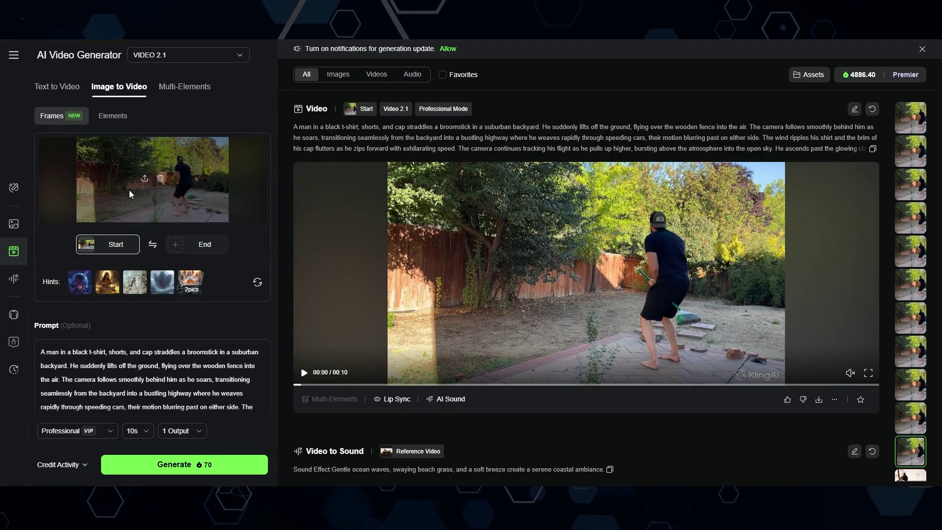
pyautogui.moveTo(49, 352); pyautogui.dragTo(197, 393)
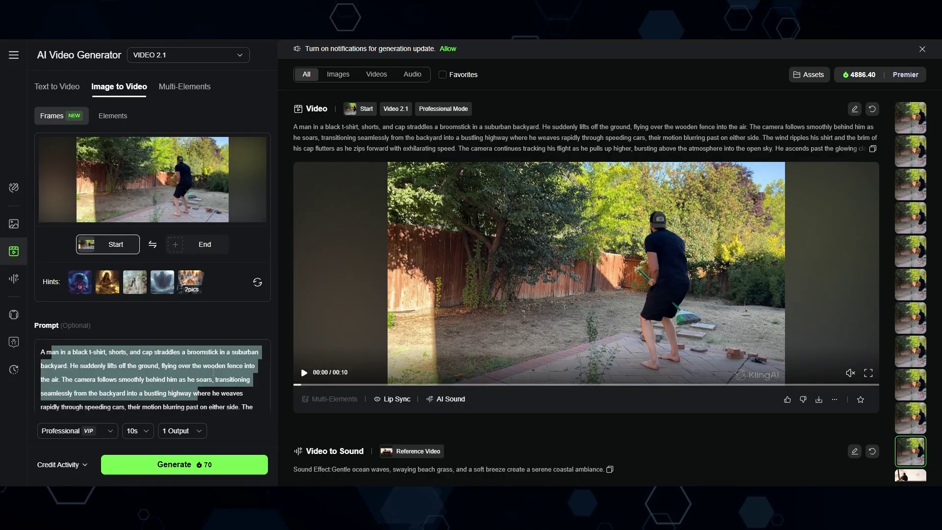
# Play the VIDEO 2.1 broomstick clip, load the VIDEO 2.5 Turbo generation's settings for editing, and review its clip near the end.
pyautogui.click(403, 253)
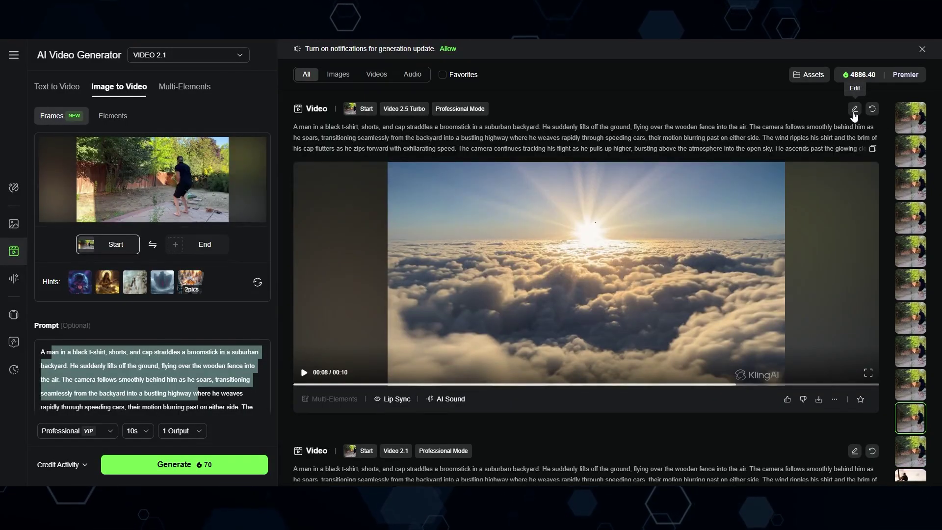
pyautogui.click(854, 110)
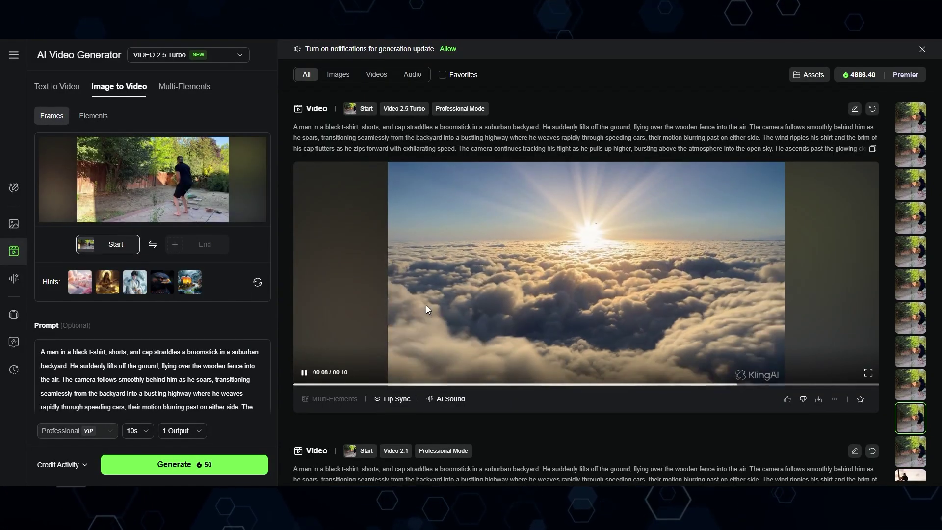
pyautogui.click(352, 286)
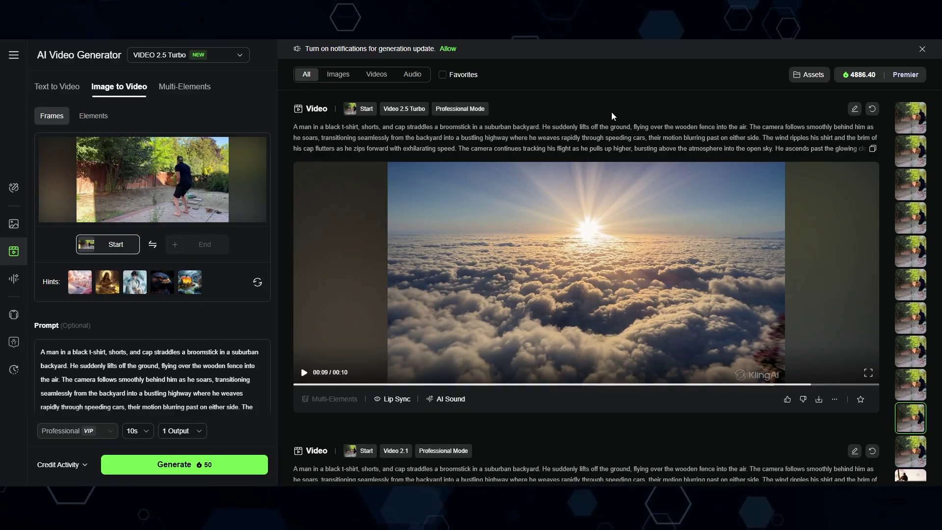
pyautogui.click(343, 306)
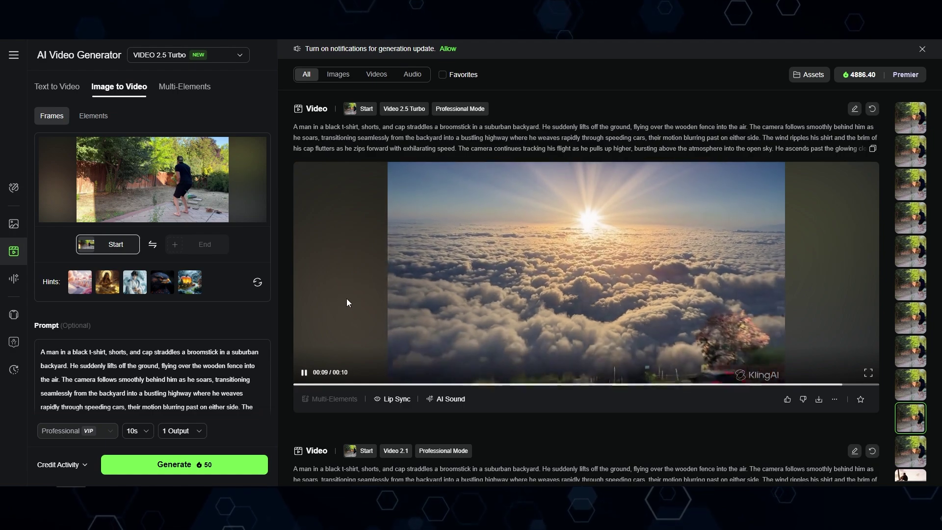